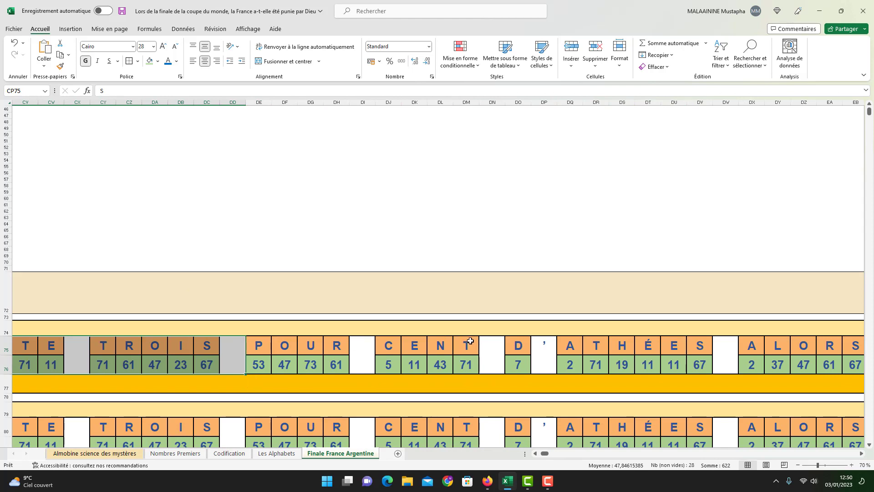
Examine the question's letter-value tables labelled SANS LES RANGS and AVEC LES RANGS, together with the quoted post above them.
{"action": "left_click_drag", "start_coordinate": [549, 456], "coordinate": [542, 455]}
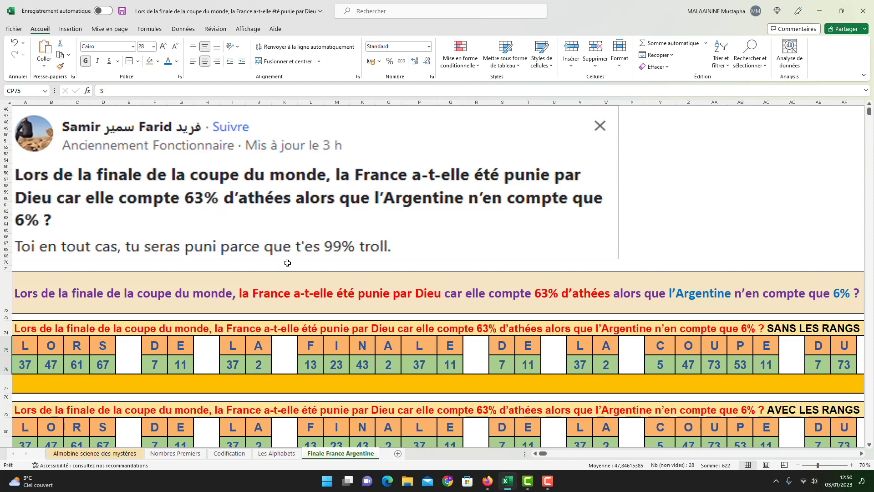
{"action": "scroll", "coordinate": [287, 263], "scroll_direction": "down", "scroll_amount": 4}
{"action": "left_click", "coordinate": [218, 252]}
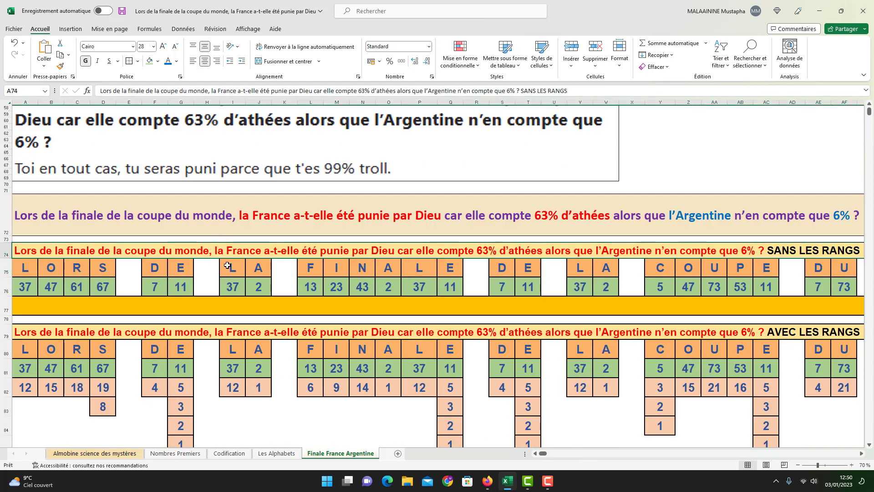
{"action": "left_click_drag", "start_coordinate": [227, 266], "coordinate": [235, 303]}
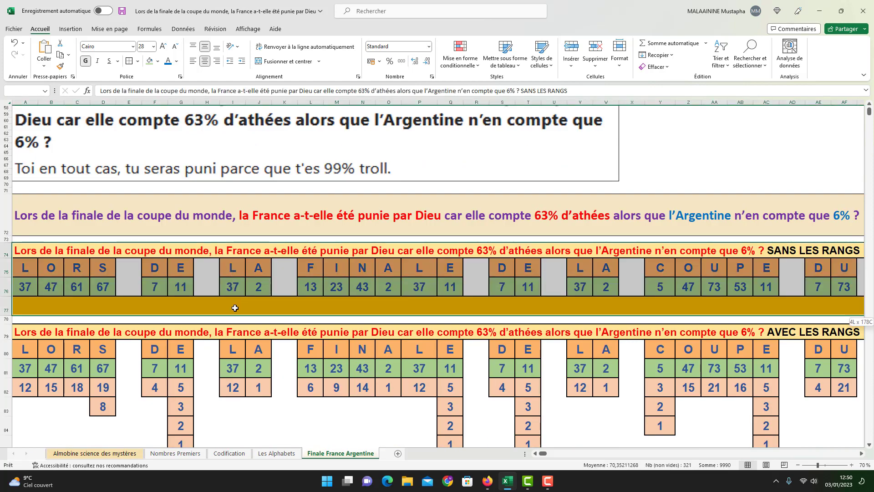
{"action": "scroll", "coordinate": [235, 308], "scroll_direction": "down", "scroll_amount": 4}
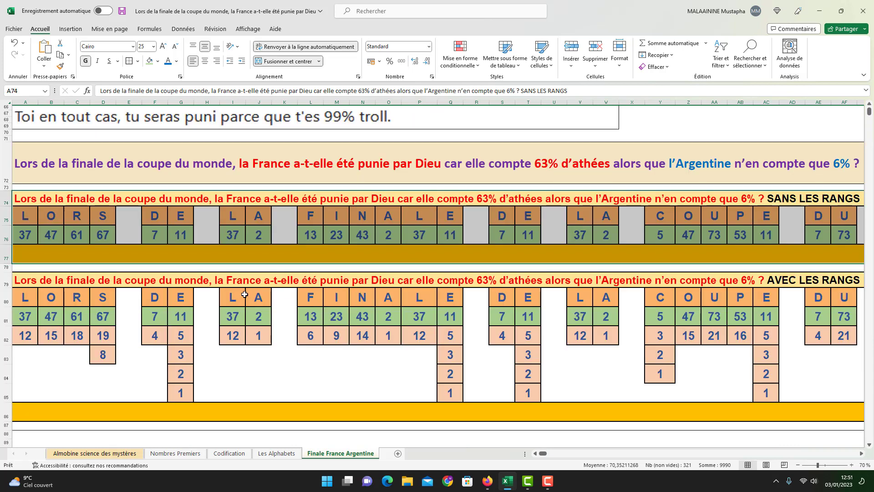
{"action": "left_click", "coordinate": [293, 258]}
{"action": "left_click_drag", "start_coordinate": [294, 276], "coordinate": [288, 382]}
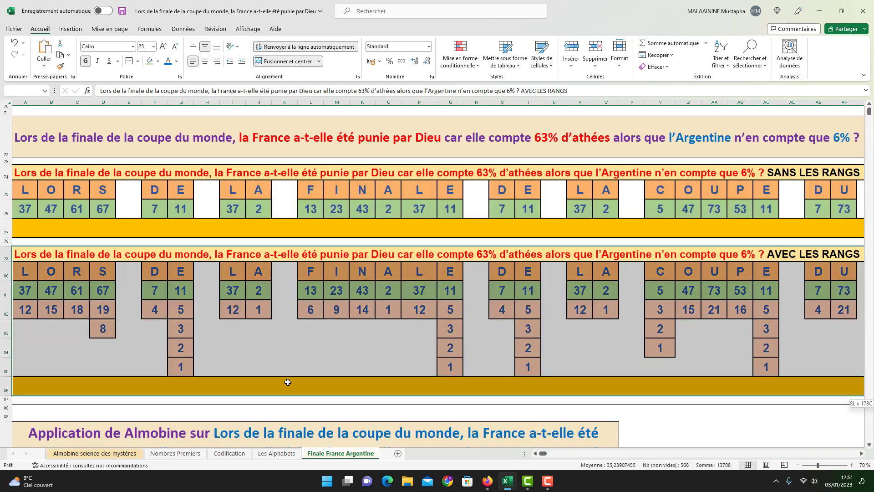
{"action": "scroll", "coordinate": [314, 345], "scroll_direction": "up", "scroll_amount": 9}
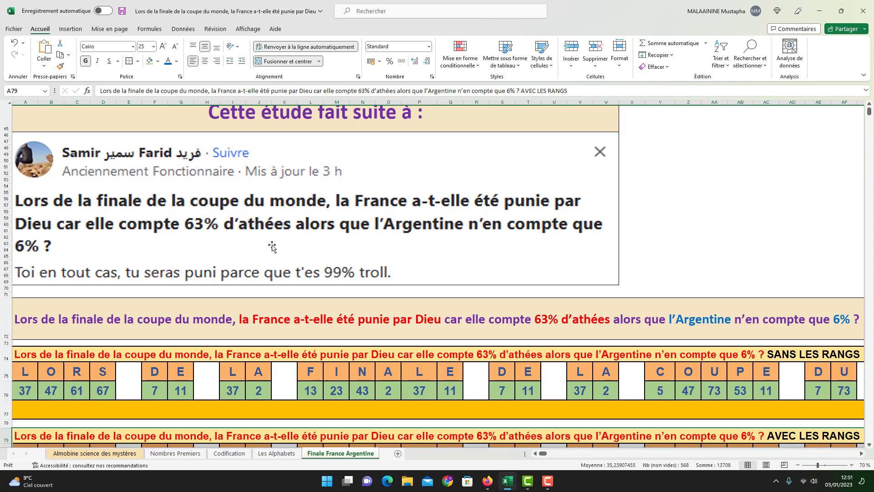
{"action": "scroll", "coordinate": [272, 246], "scroll_direction": "down", "scroll_amount": 7}
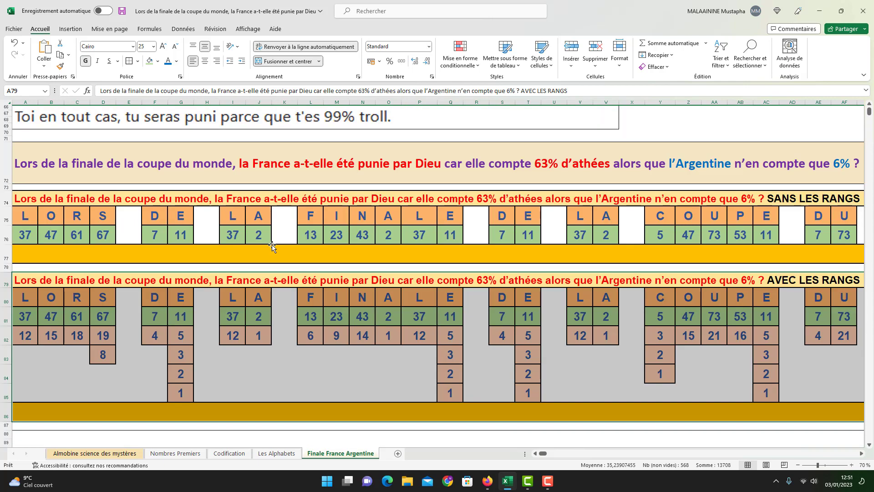
{"action": "scroll", "coordinate": [272, 246], "scroll_direction": "down", "scroll_amount": 6}
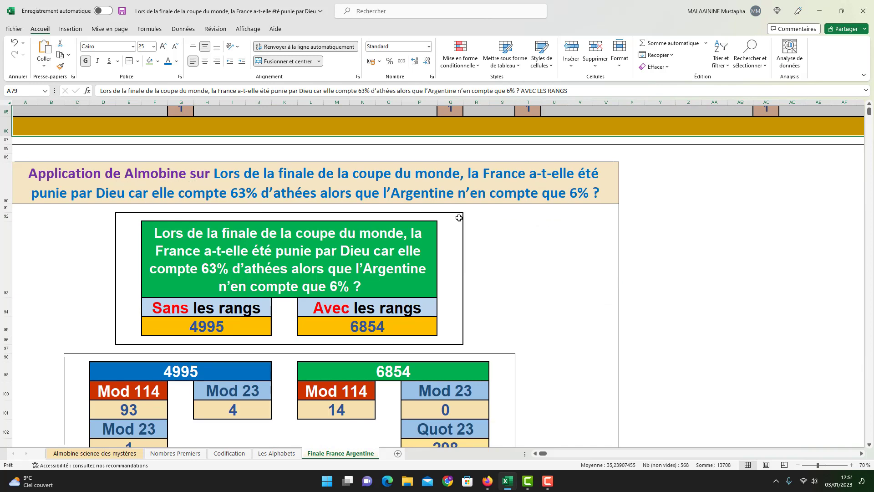
Review the question's totals without and with ranks, and the Mod 114 and Mod 23 headings beneath them.
{"action": "scroll", "coordinate": [404, 298], "scroll_direction": "down", "scroll_amount": 2}
{"action": "left_click", "coordinate": [228, 249]}
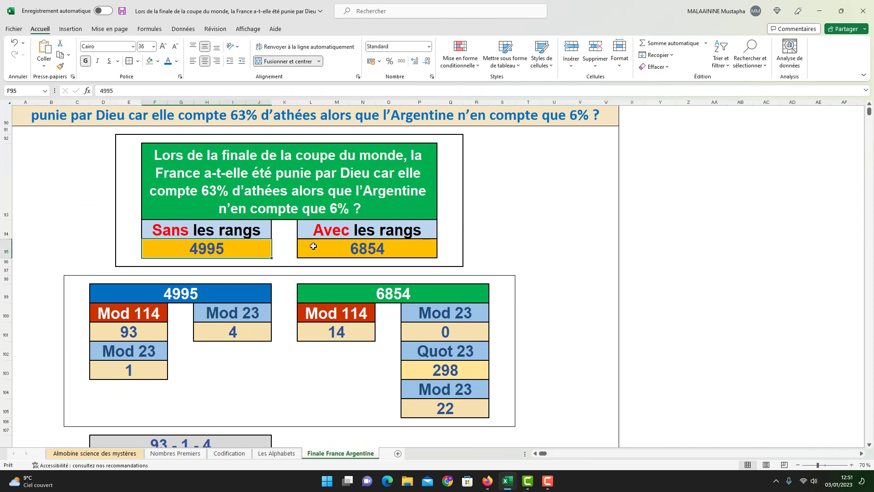
{"action": "left_click_drag", "start_coordinate": [219, 285], "coordinate": [474, 293]}
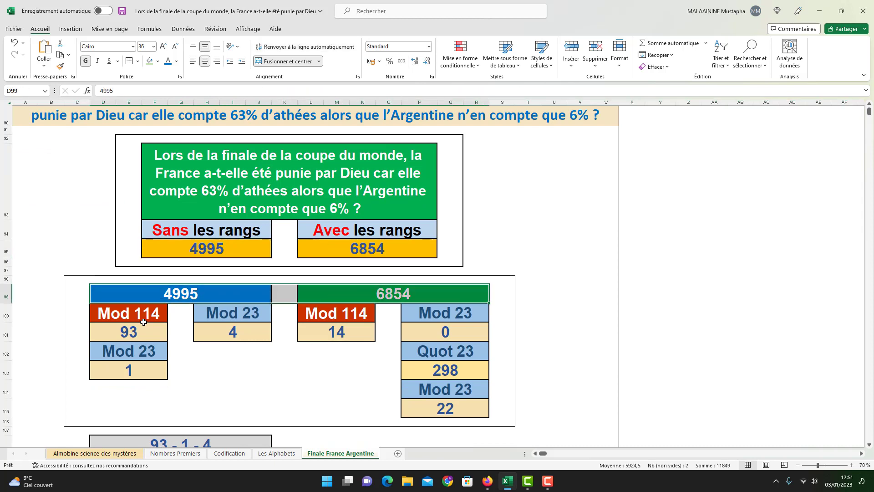
{"action": "left_click_drag", "start_coordinate": [144, 321], "coordinate": [437, 317]}
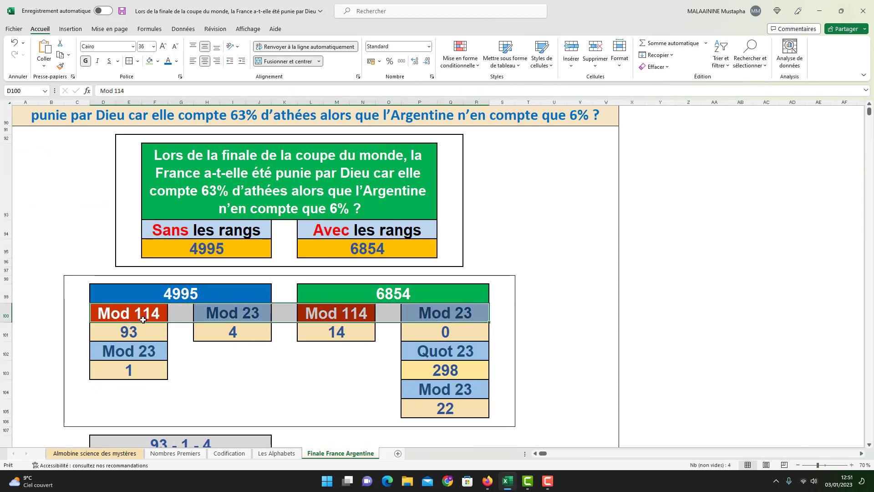
Inspect the formulas behind the Mod 114 result for 4995 and the Mod 23 result derived from it.
{"action": "left_click", "coordinate": [6, 332]}
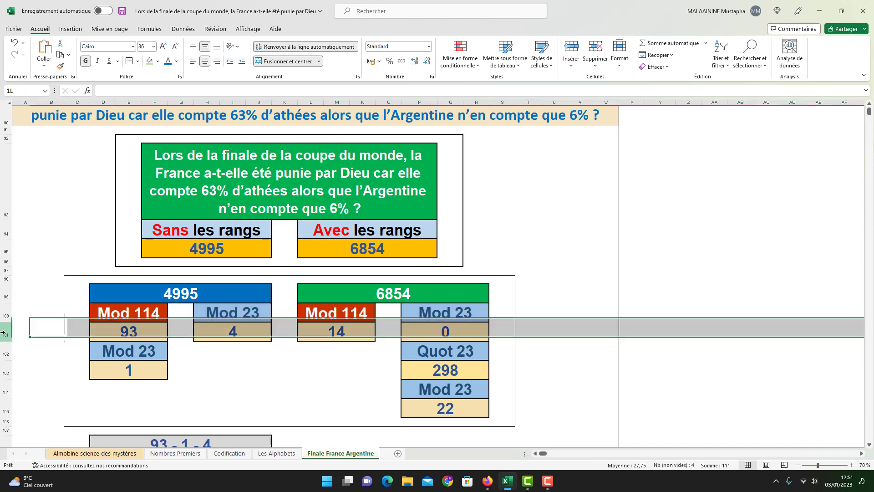
{"action": "left_click", "coordinate": [139, 331]}
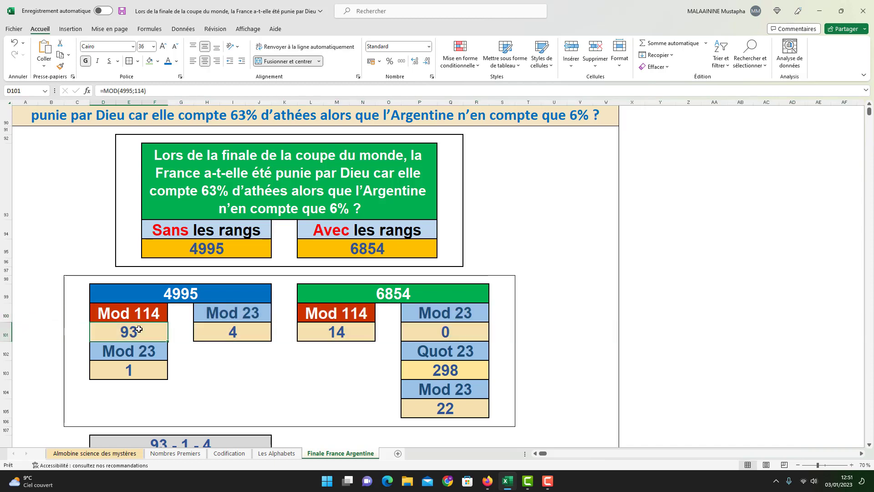
{"action": "left_click", "coordinate": [145, 347]}
{"action": "left_click", "coordinate": [130, 369]}
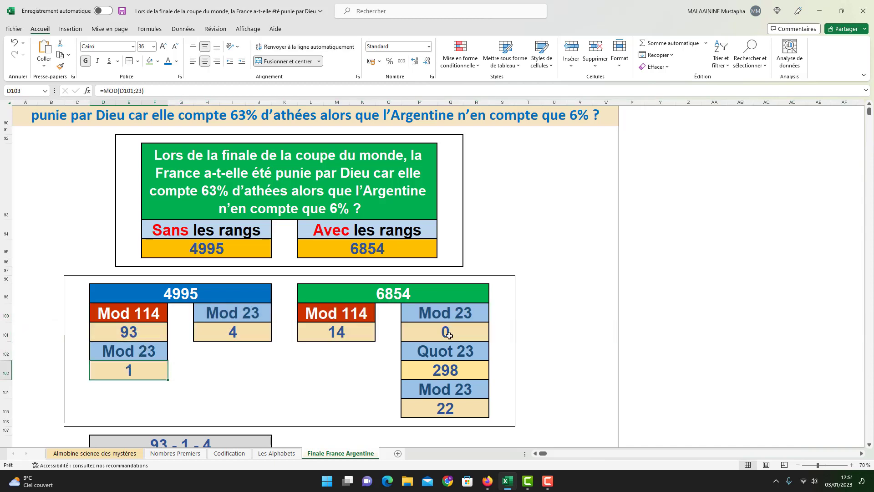
Inspect the Mod 23 and Quot 23 formulas under the 6854 heading.
{"action": "left_click", "coordinate": [462, 316]}
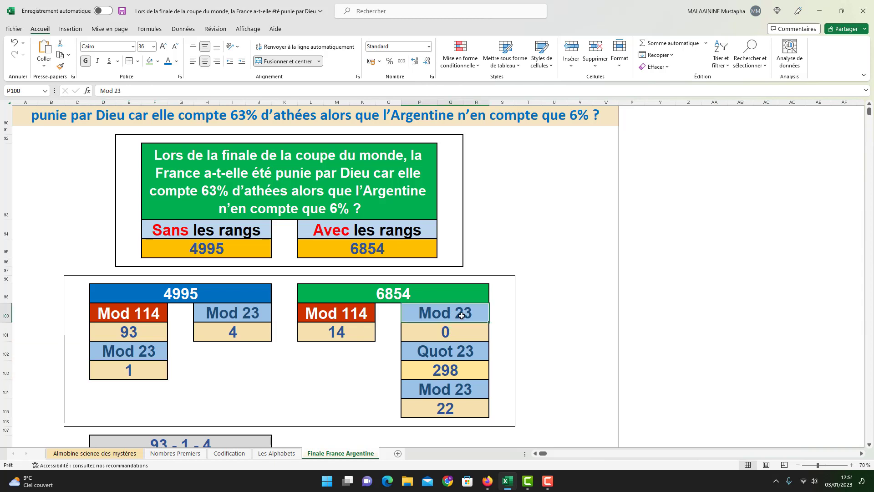
{"action": "left_click", "coordinate": [442, 329]}
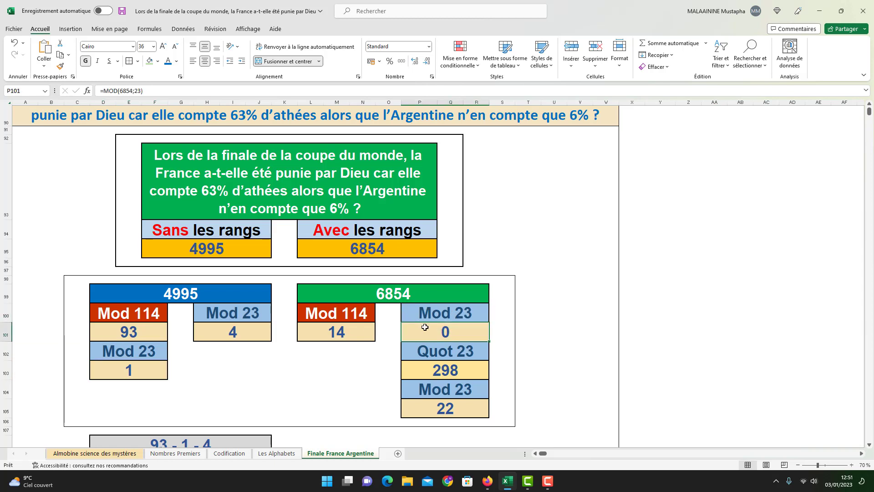
{"action": "left_click", "coordinate": [464, 349]}
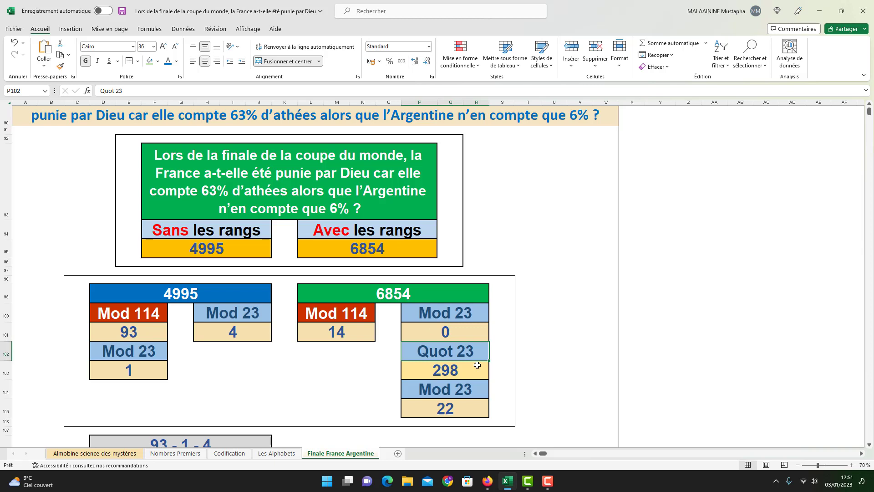
{"action": "left_click", "coordinate": [438, 369]}
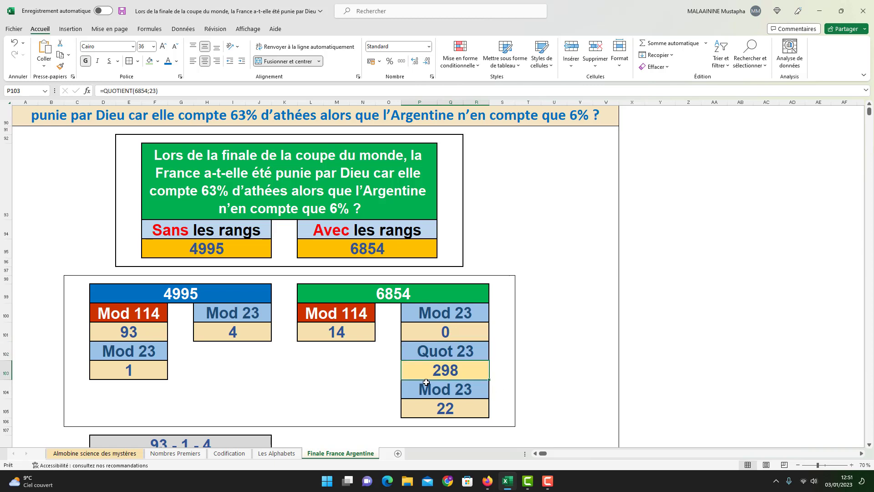
Check the division of 6854 by 23 with the formula =L99/23 in empty cell AB100, and clear the cell.
{"action": "left_click", "coordinate": [740, 310]}
{"action": "type", "text": "="}
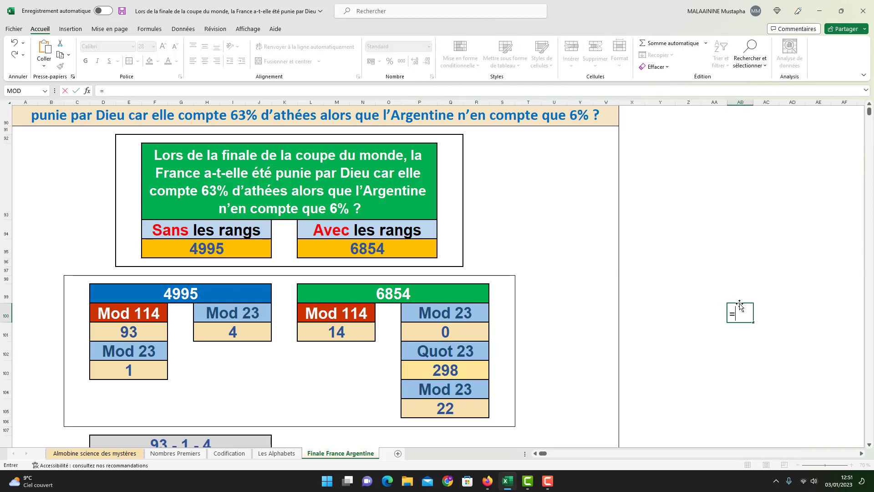
{"action": "left_click", "coordinate": [389, 293]}
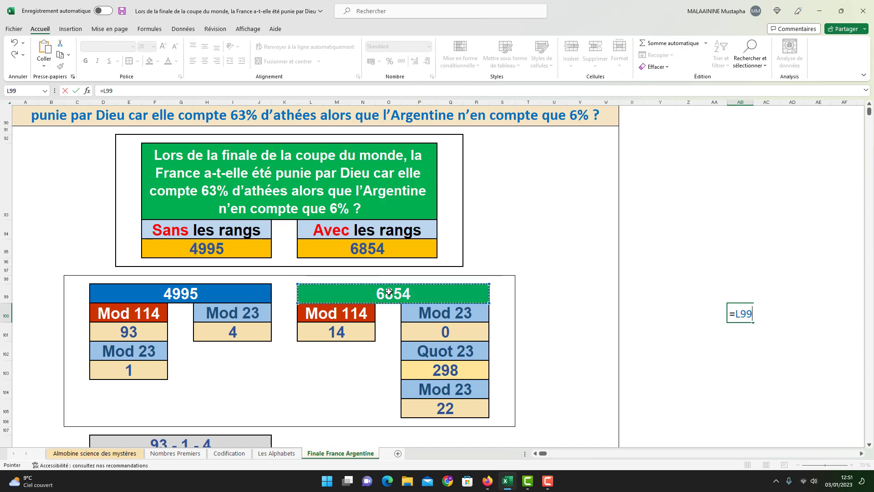
{"action": "type", "text": "/2"}
{"action": "key", "text": "Return"}
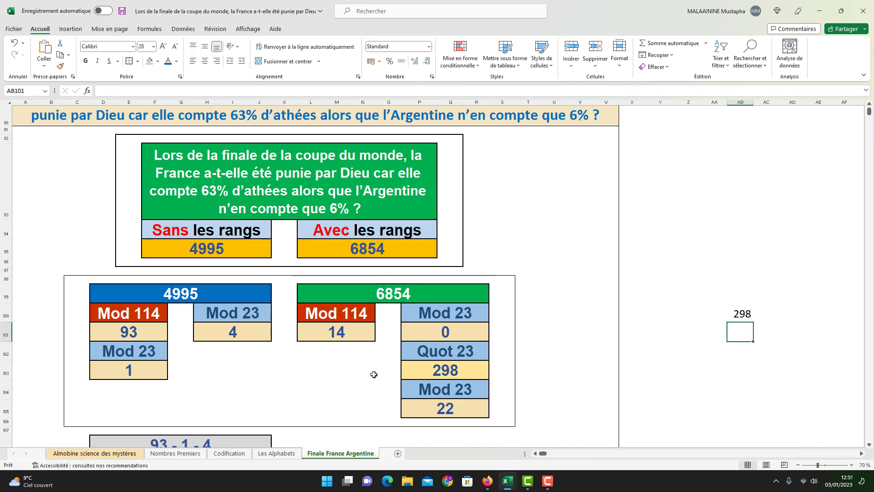
{"action": "left_click", "coordinate": [737, 315]}
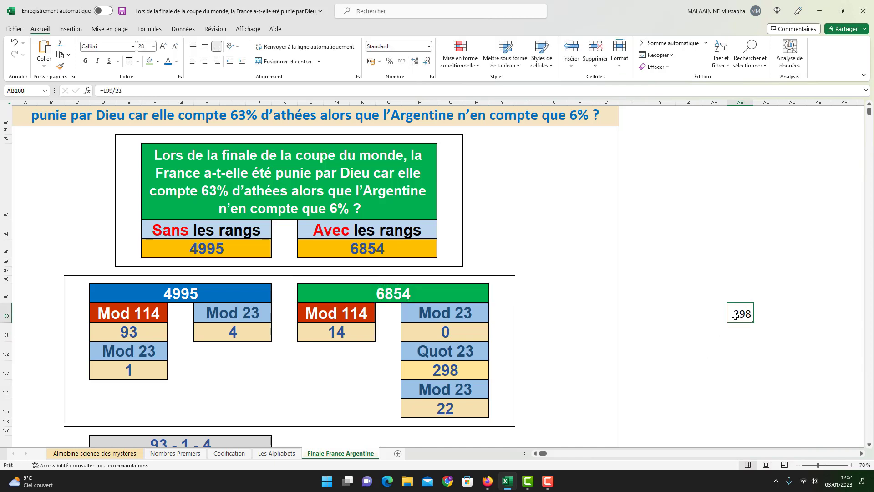
{"action": "key", "text": "Delete"}
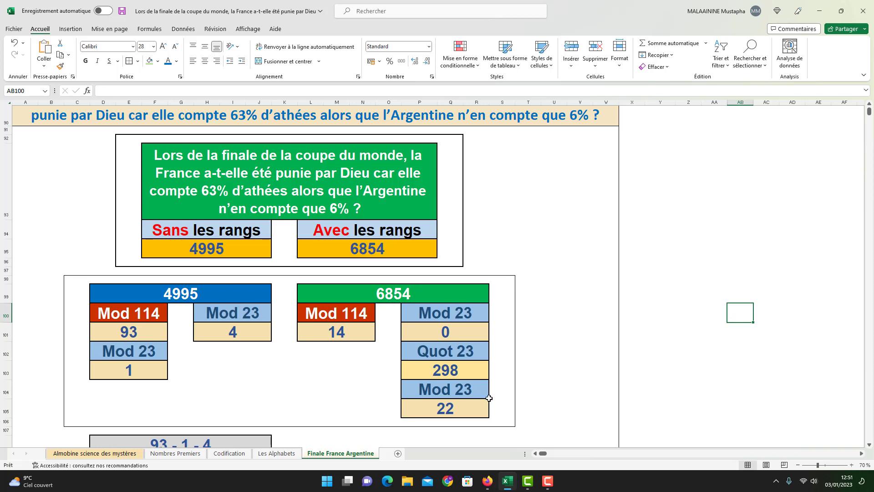
Inspect the formulas behind the 93 - 1 - 4 and 6854 - 88 results, leaving both unchanged.
{"action": "scroll", "coordinate": [483, 396], "scroll_direction": "down", "scroll_amount": 2}
{"action": "double_click", "coordinate": [203, 381]}
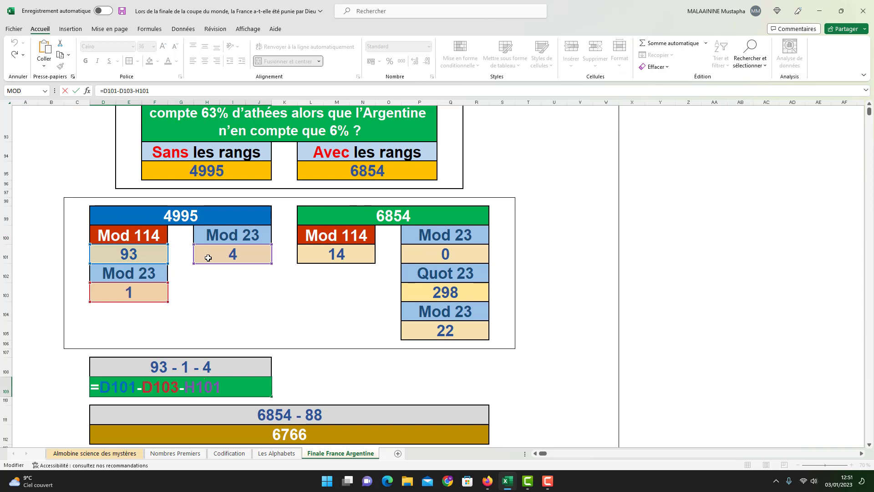
{"action": "key", "text": "Return"}
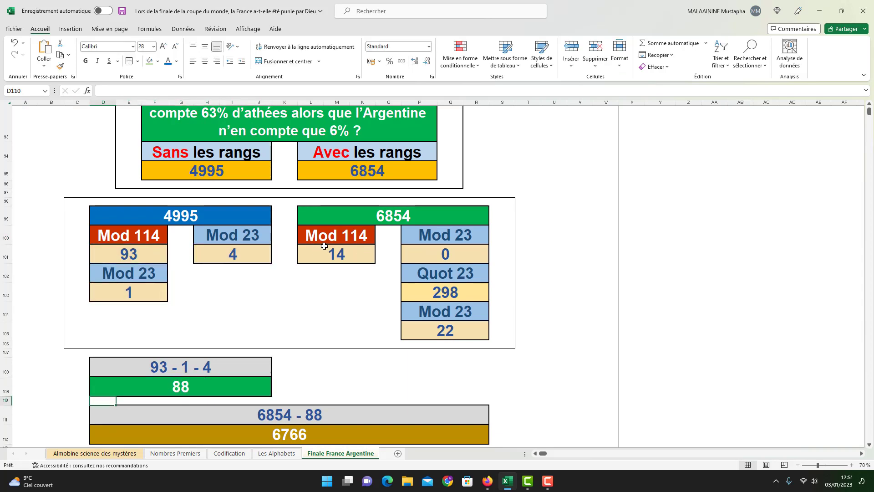
{"action": "double_click", "coordinate": [291, 430]}
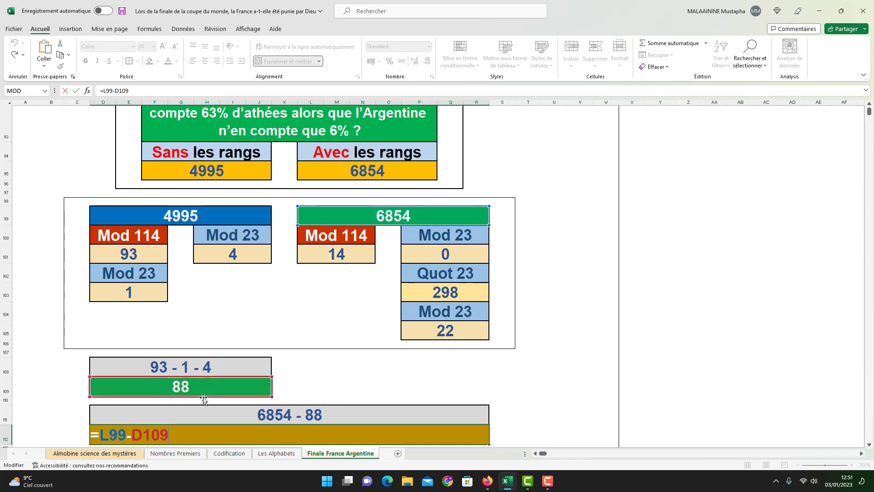
{"action": "key", "text": "Return"}
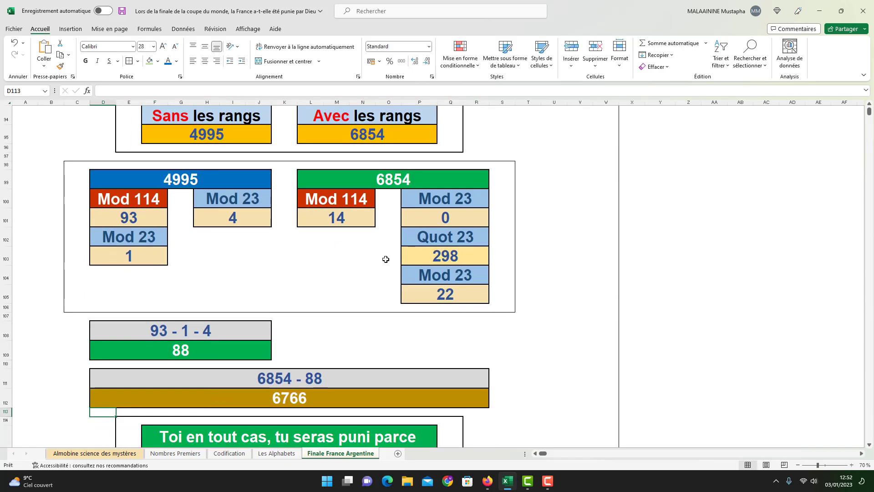
{"action": "double_click", "coordinate": [282, 403]}
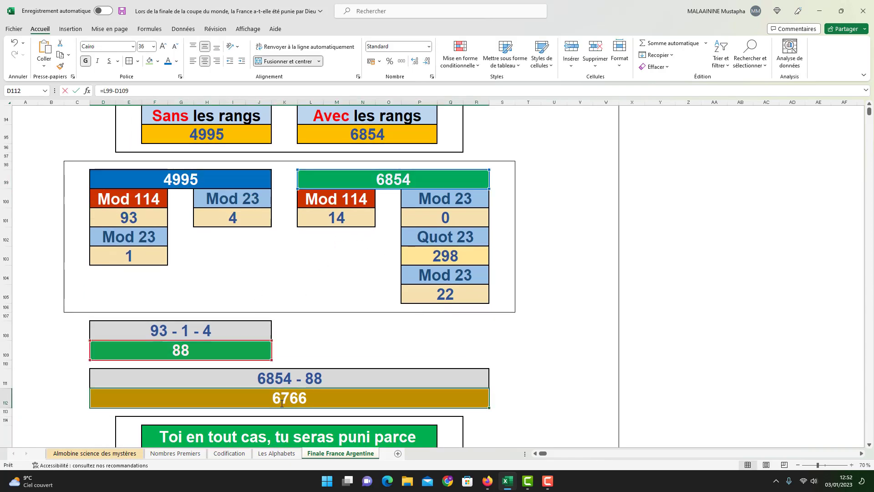
{"action": "key", "text": "Return"}
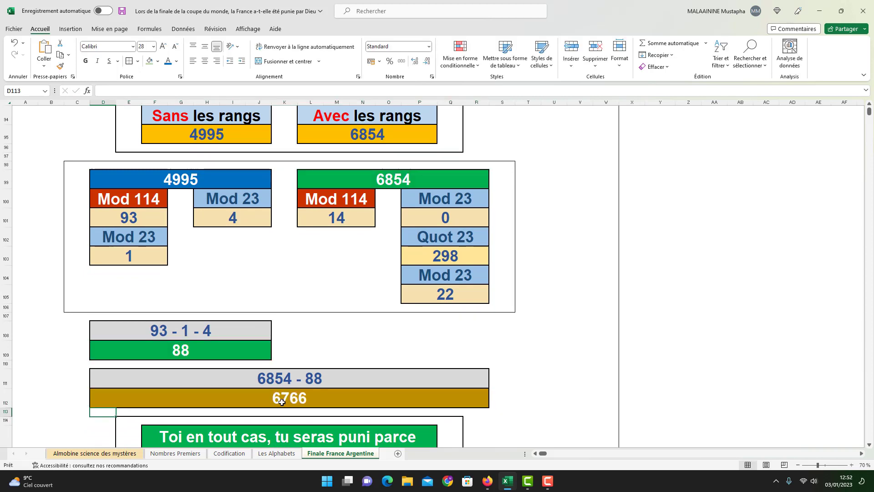
Compare the "Toi en tout cas, tu seras puni parce que t'es 99% troll." block with the same sentence in the quoted post.
{"action": "scroll", "coordinate": [281, 403], "scroll_direction": "down", "scroll_amount": 3}
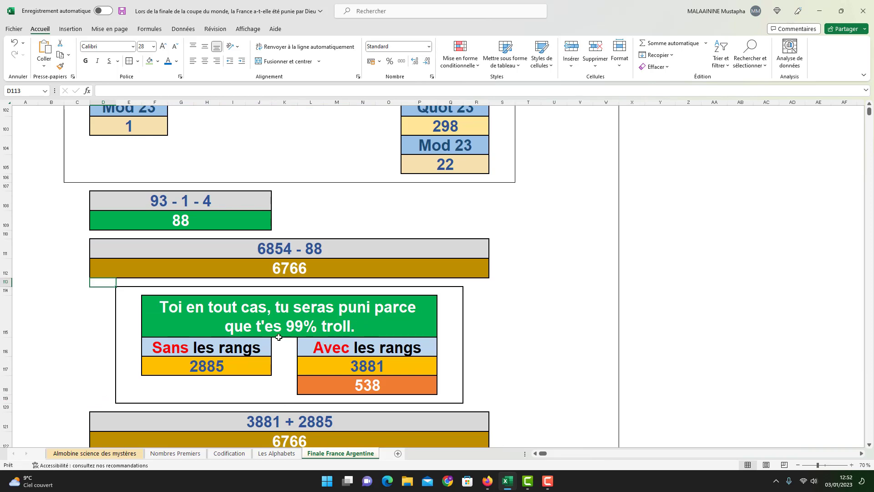
{"action": "scroll", "coordinate": [350, 339], "scroll_direction": "up", "scroll_amount": 3}
{"action": "scroll", "coordinate": [354, 338], "scroll_direction": "up", "scroll_amount": 15}
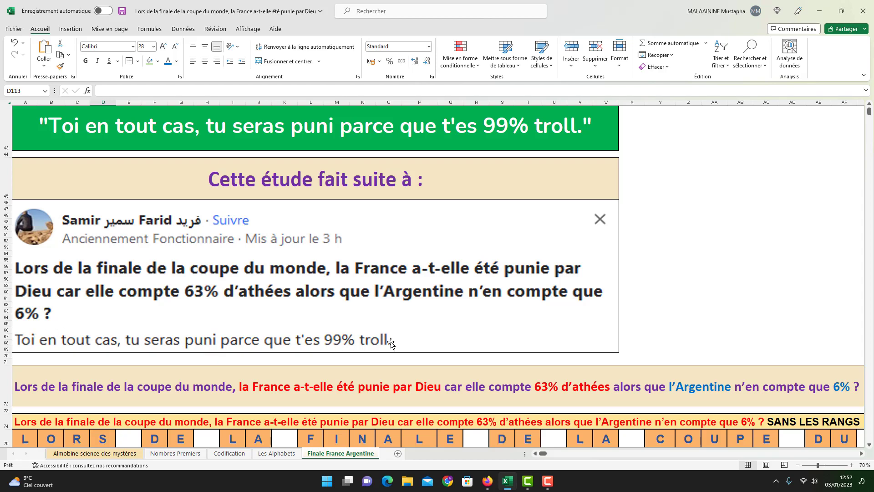
{"action": "scroll", "coordinate": [392, 343], "scroll_direction": "down", "scroll_amount": 20}
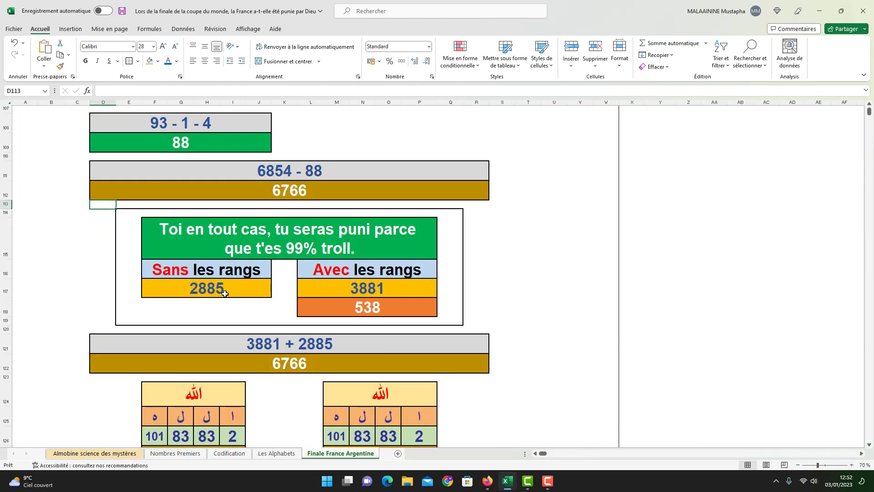
Inspect the Avec les rangs values of the "Toi en tout cas" block and the formula behind the 3881 + 2885 result.
{"action": "left_click", "coordinate": [339, 292]}
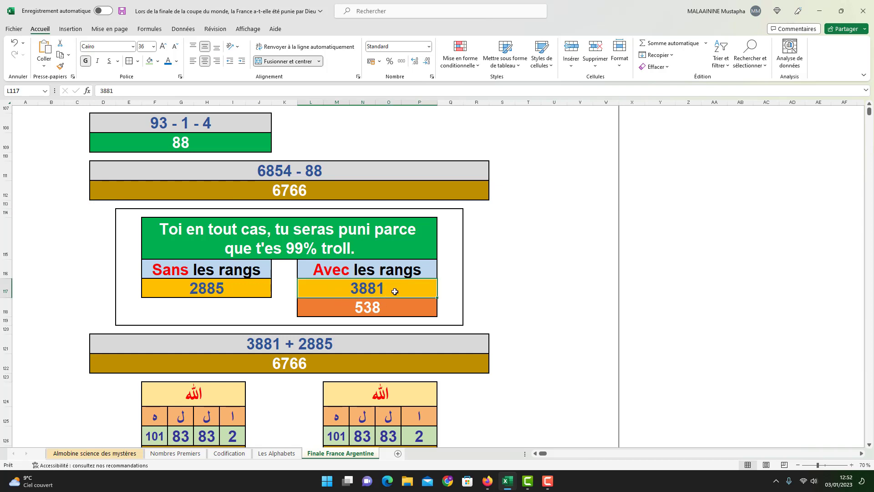
{"action": "left_click", "coordinate": [364, 307]}
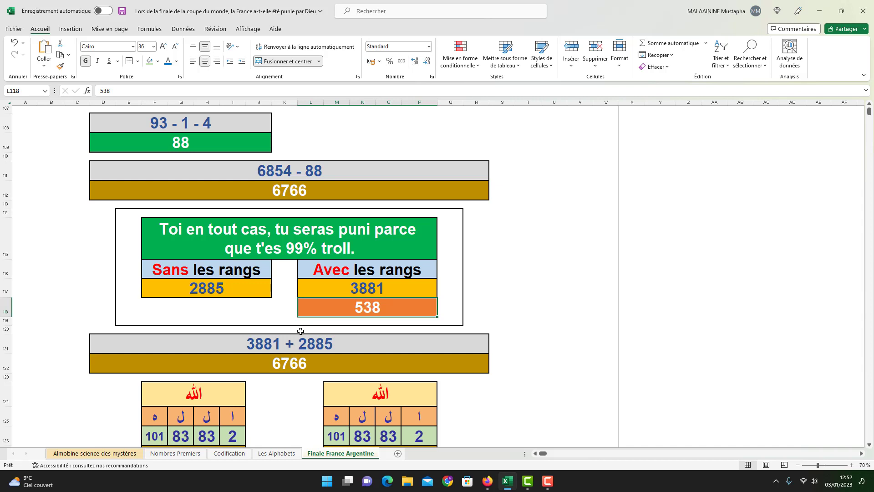
{"action": "double_click", "coordinate": [280, 364]}
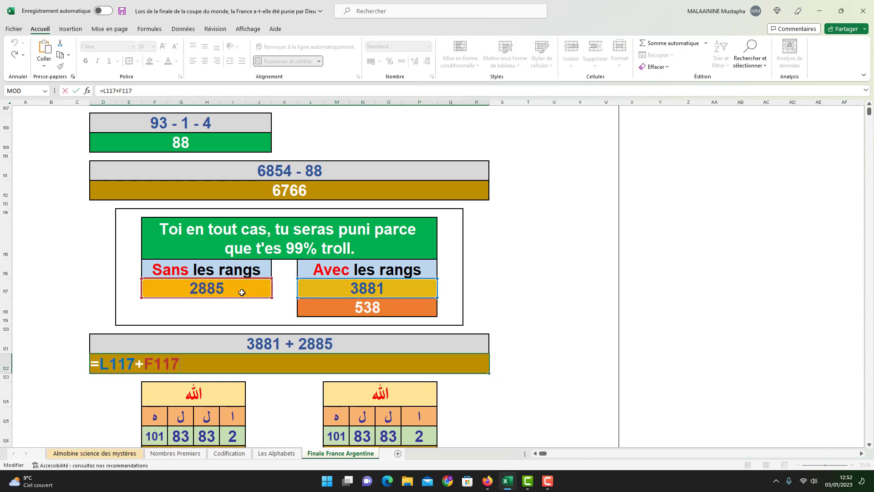
{"action": "key", "text": "Return"}
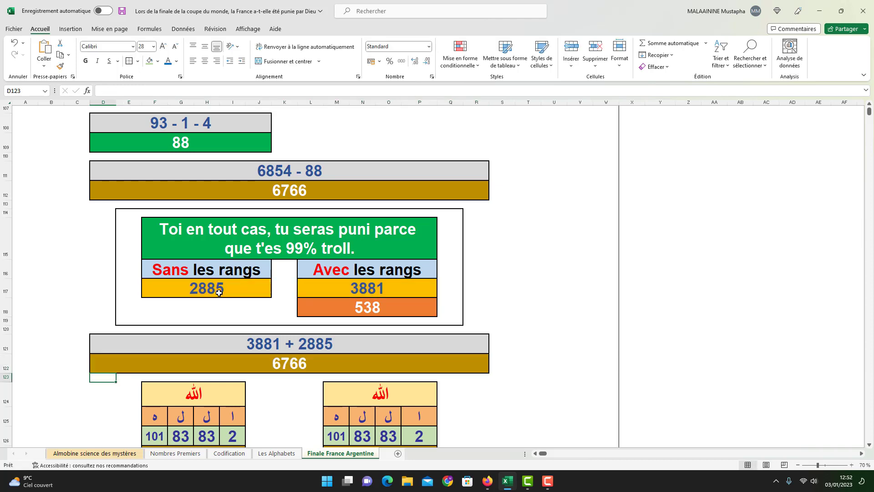
{"action": "left_click", "coordinate": [252, 196]}
Compare the 538 value of the "Toi en tout cas" block with the two الله tables and inspect the 269 + 269 formula.
{"action": "left_click", "coordinate": [364, 309]}
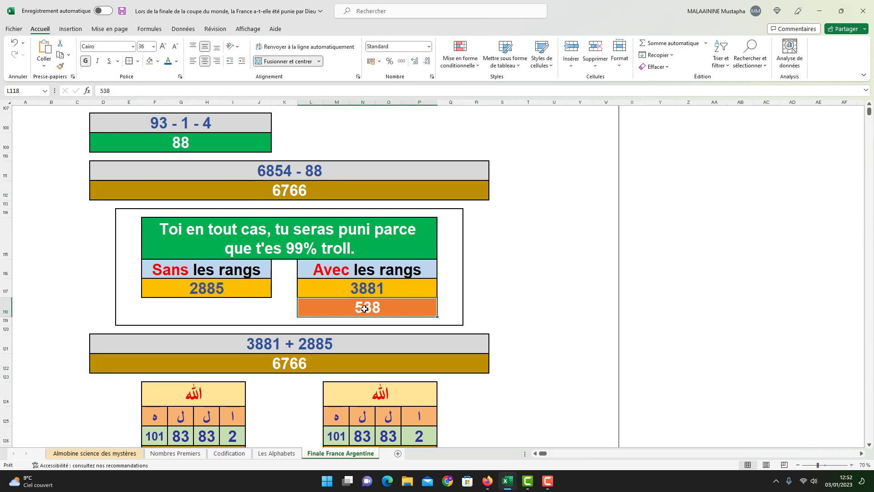
{"action": "scroll", "coordinate": [364, 309], "scroll_direction": "down", "scroll_amount": 3}
{"action": "left_click_drag", "start_coordinate": [197, 290], "coordinate": [197, 348]}
{"action": "left_click_drag", "start_coordinate": [373, 290], "coordinate": [368, 348]}
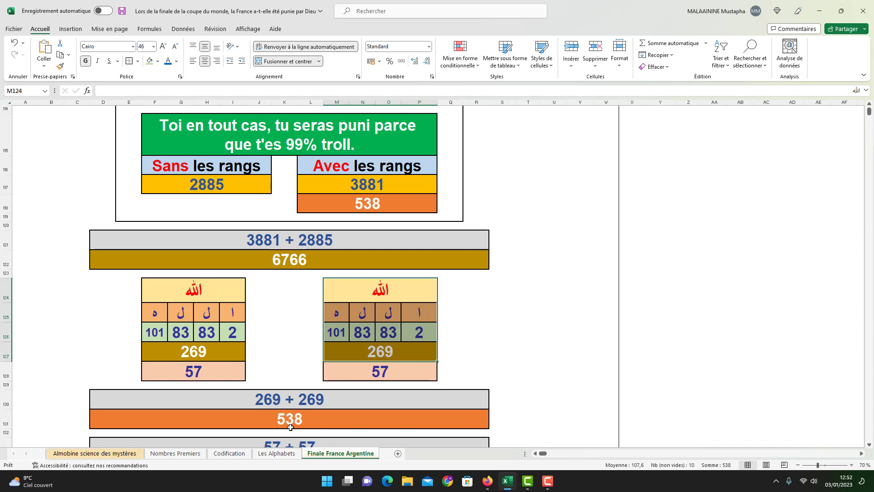
{"action": "double_click", "coordinate": [294, 422]}
{"action": "key", "text": "Return"}
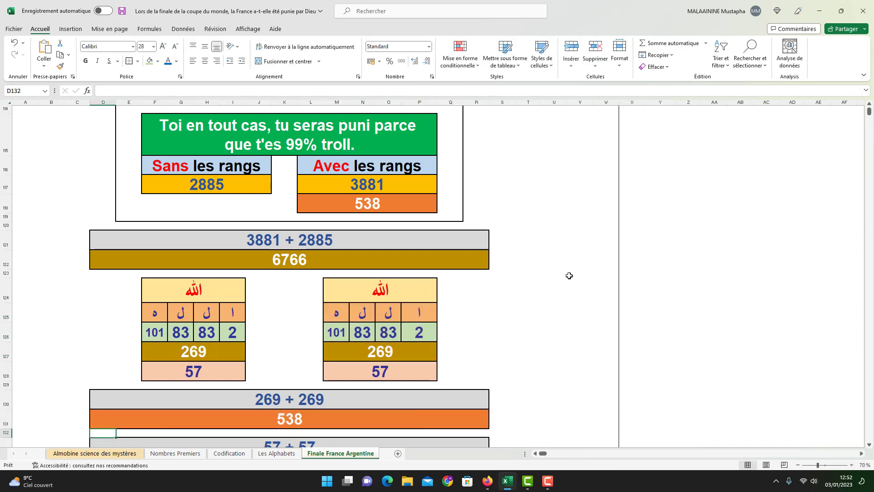
Review the blocks from the France–Argentina question down to the الله tables, and recheck the formula under 269 + 269.
{"action": "left_click", "coordinate": [376, 206]}
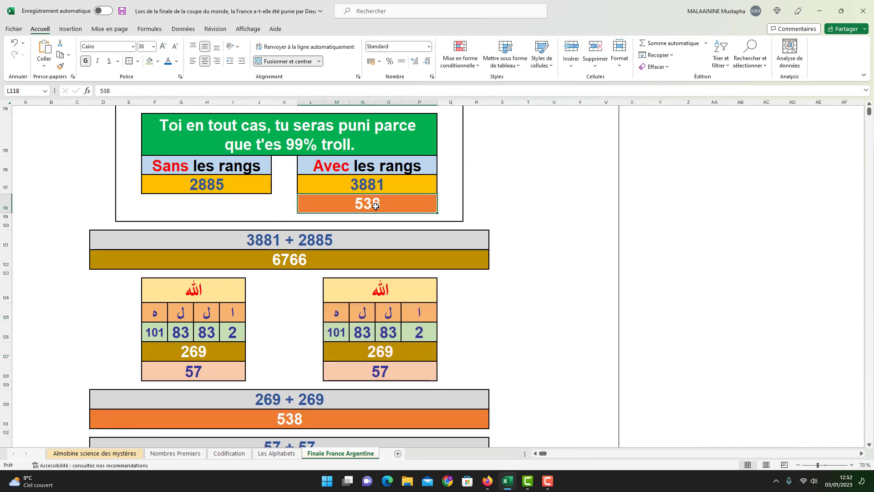
{"action": "scroll", "coordinate": [375, 206], "scroll_direction": "up", "scroll_amount": 10}
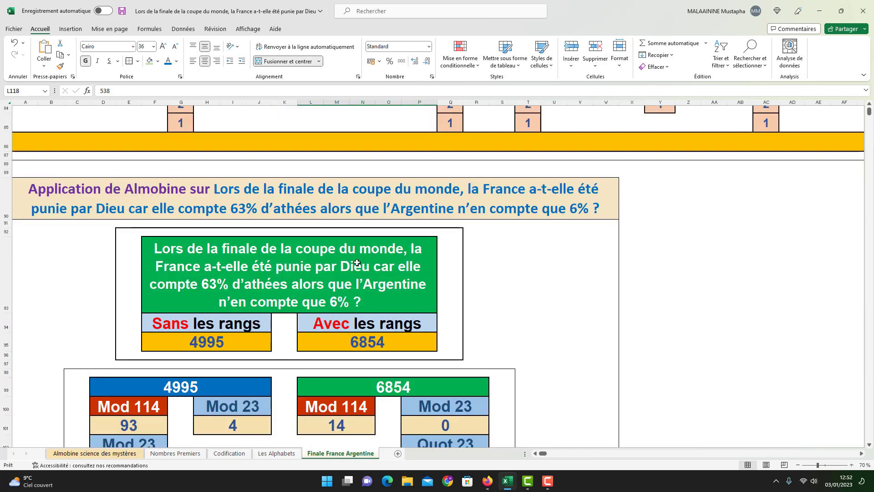
{"action": "scroll", "coordinate": [361, 256], "scroll_direction": "down", "scroll_amount": 10}
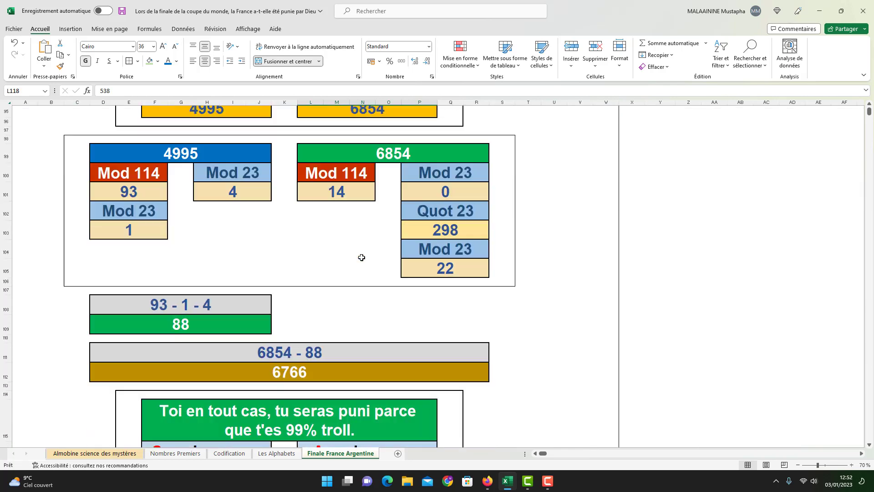
{"action": "left_click", "coordinate": [299, 365]}
{"action": "double_click", "coordinate": [300, 365]}
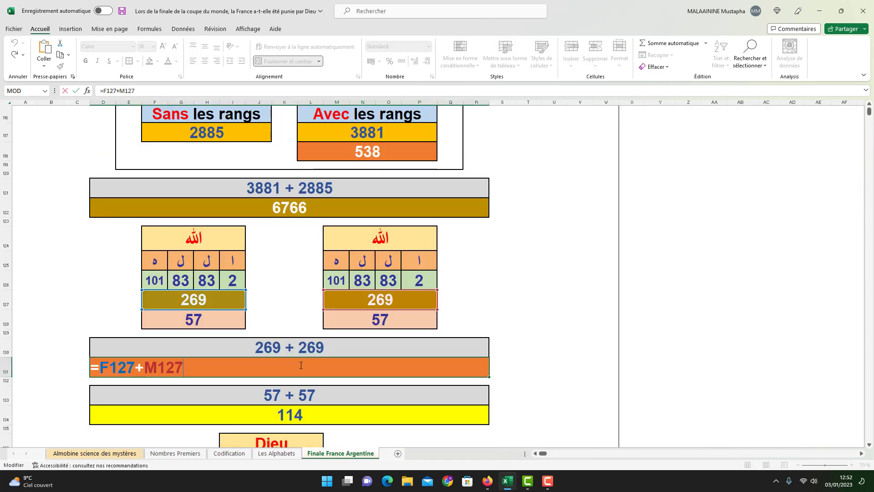
{"action": "key", "text": "Return"}
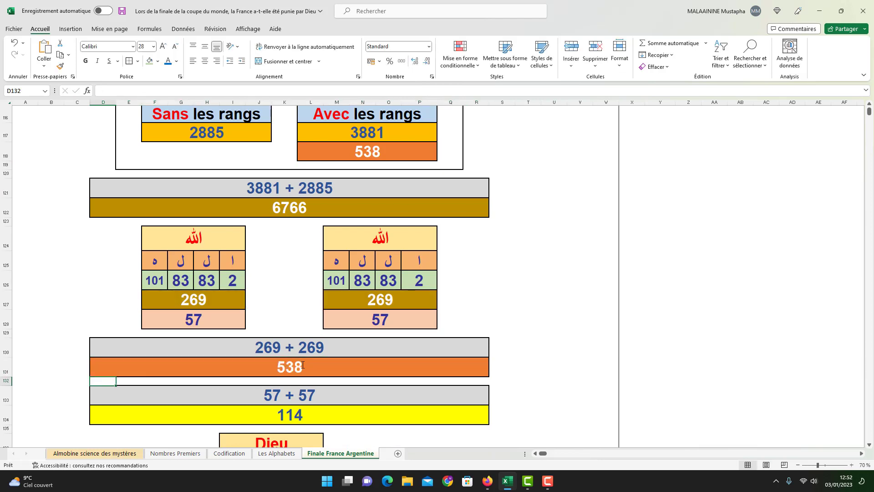
Inspect the 269 and 57 cells of the first الله table and the formula behind the 57 + 57 result.
{"action": "left_click", "coordinate": [209, 306]}
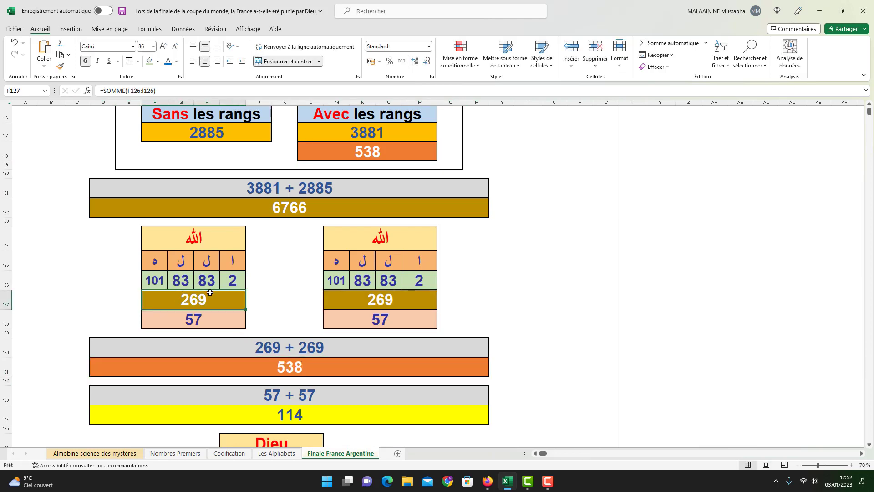
{"action": "left_click", "coordinate": [189, 317]}
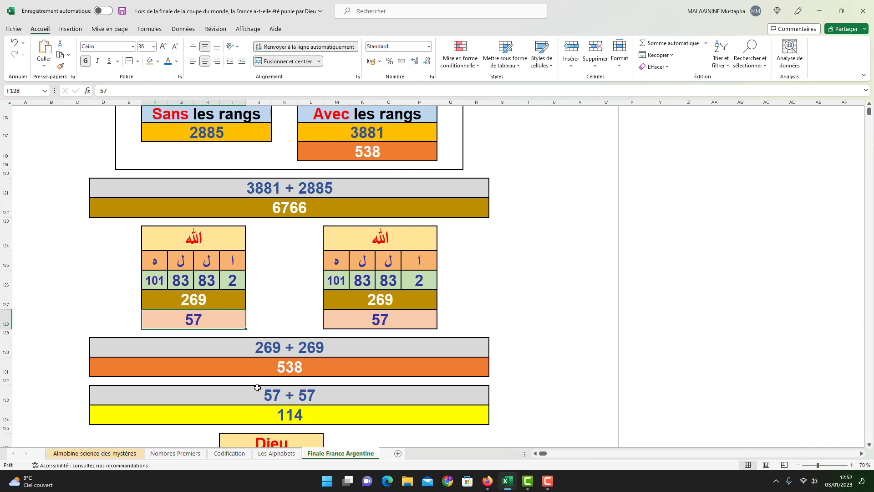
{"action": "double_click", "coordinate": [281, 413]}
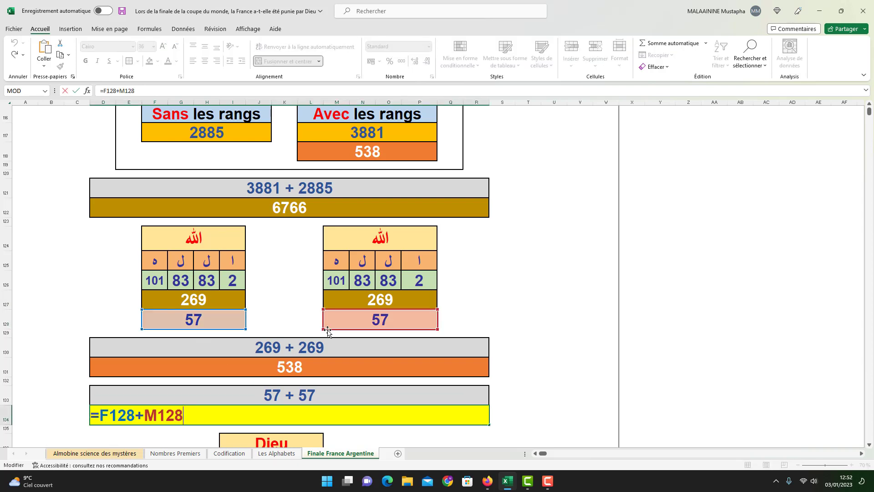
{"action": "key", "text": "Return"}
Compare the letter values in the first Dieu table with the two الله tables above it.
{"action": "scroll", "coordinate": [322, 339], "scroll_direction": "down", "scroll_amount": 3}
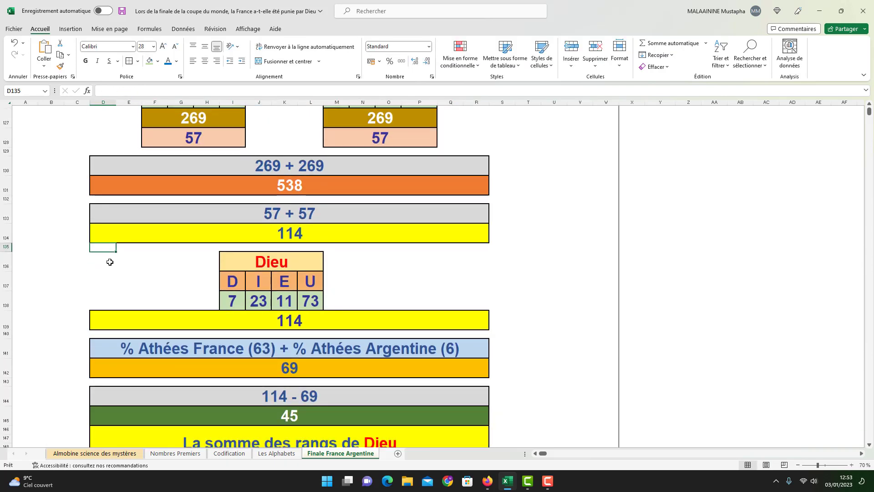
{"action": "left_click_drag", "start_coordinate": [104, 264], "coordinate": [321, 294]}
{"action": "scroll", "coordinate": [321, 293], "scroll_direction": "up", "scroll_amount": 2}
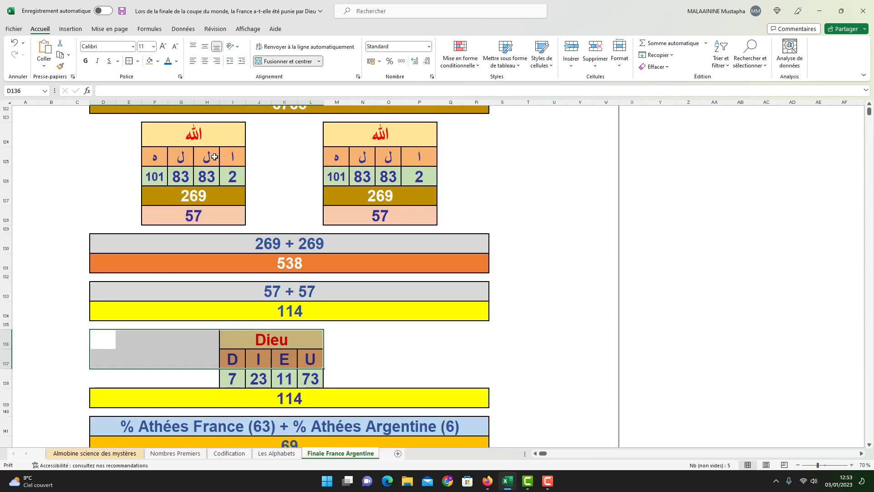
{"action": "left_click_drag", "start_coordinate": [211, 135], "coordinate": [351, 197]}
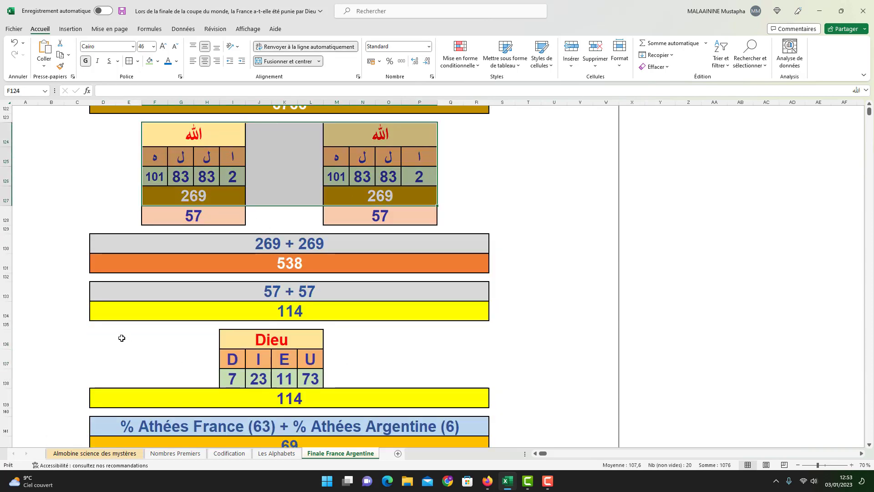
{"action": "left_click_drag", "start_coordinate": [121, 338], "coordinate": [482, 382]}
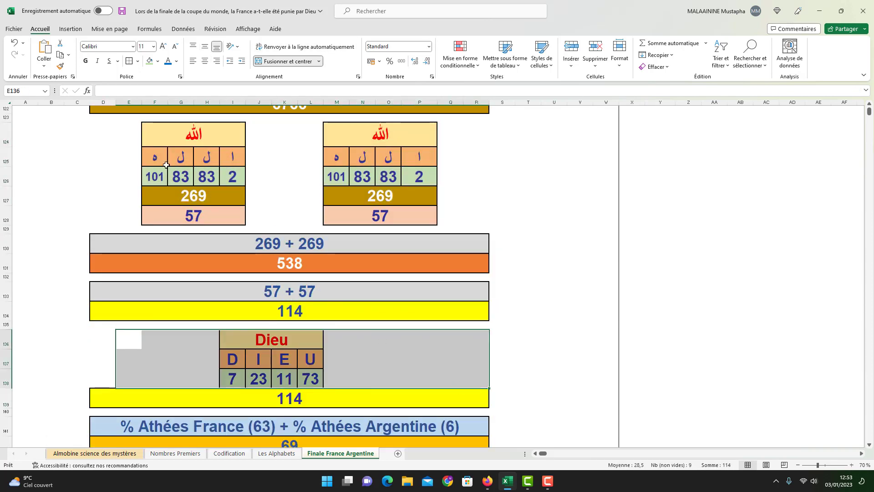
{"action": "left_click_drag", "start_coordinate": [166, 164], "coordinate": [428, 201]}
{"action": "left_click_drag", "start_coordinate": [104, 340], "coordinate": [477, 375]}
Examine the France and Argentina atheist percentage sum and the formula behind the 114 - 69 result.
{"action": "scroll", "coordinate": [477, 375], "scroll_direction": "down", "scroll_amount": 1}
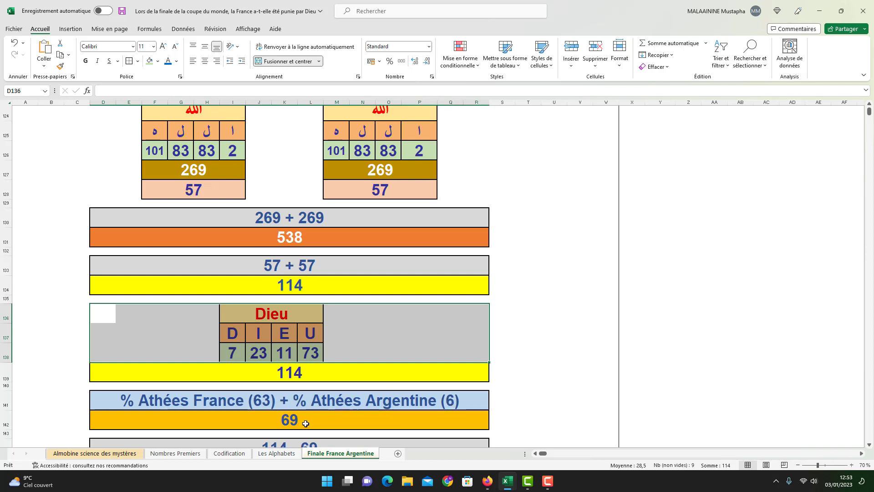
{"action": "scroll", "coordinate": [305, 423], "scroll_direction": "down", "scroll_amount": 2}
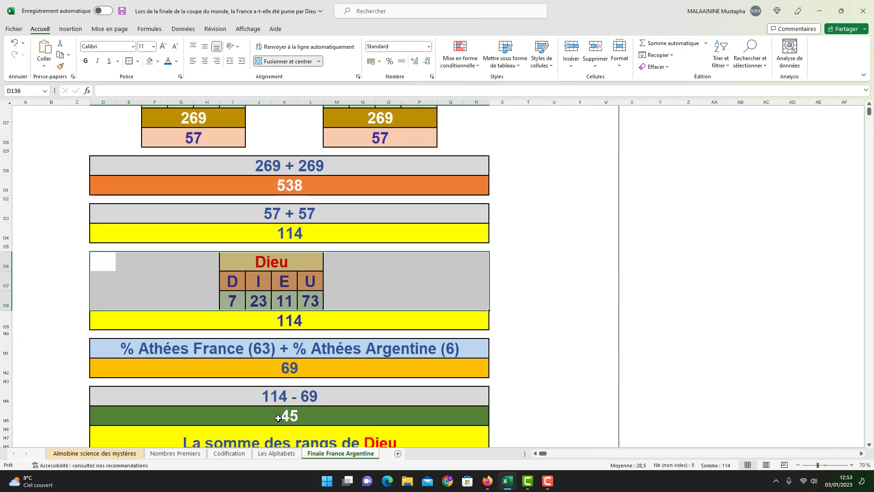
{"action": "double_click", "coordinate": [278, 418]}
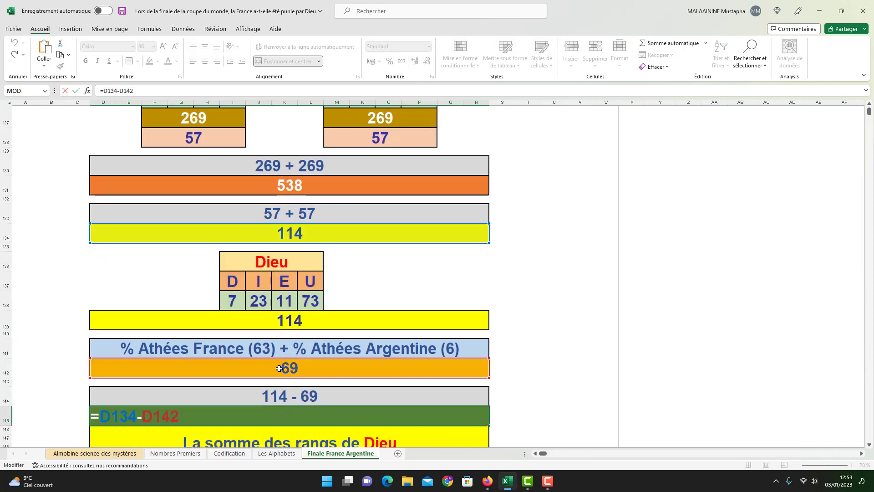
{"action": "key", "text": "Return"}
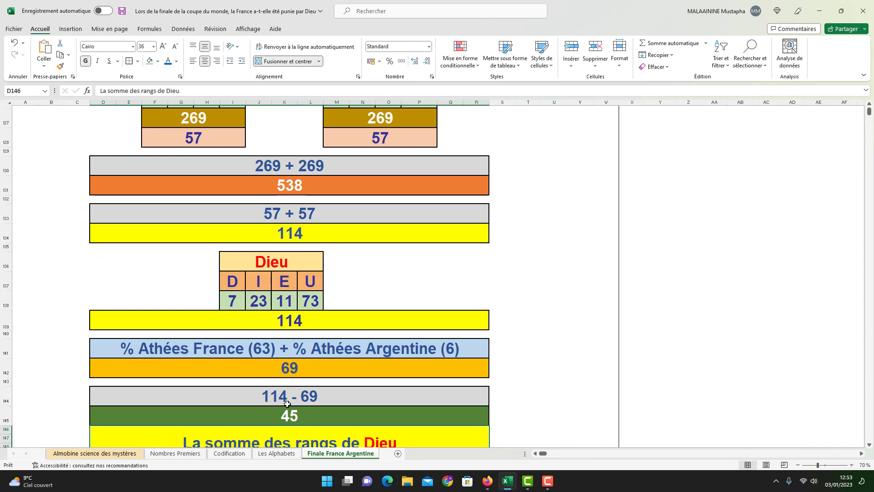
Inspect the formula behind the 114 + 45 result below "La somme des rangs de Dieu".
{"action": "scroll", "coordinate": [286, 404], "scroll_direction": "down", "scroll_amount": 1}
{"action": "scroll", "coordinate": [381, 391], "scroll_direction": "down", "scroll_amount": 1}
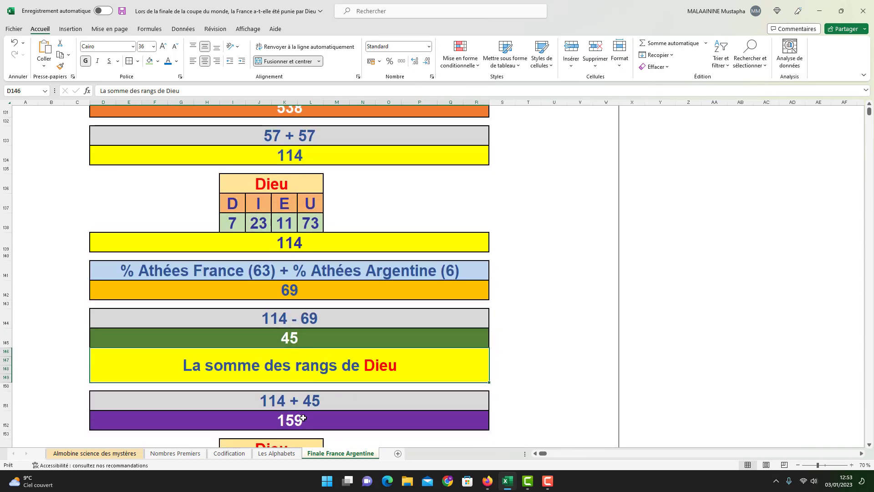
{"action": "double_click", "coordinate": [303, 419]}
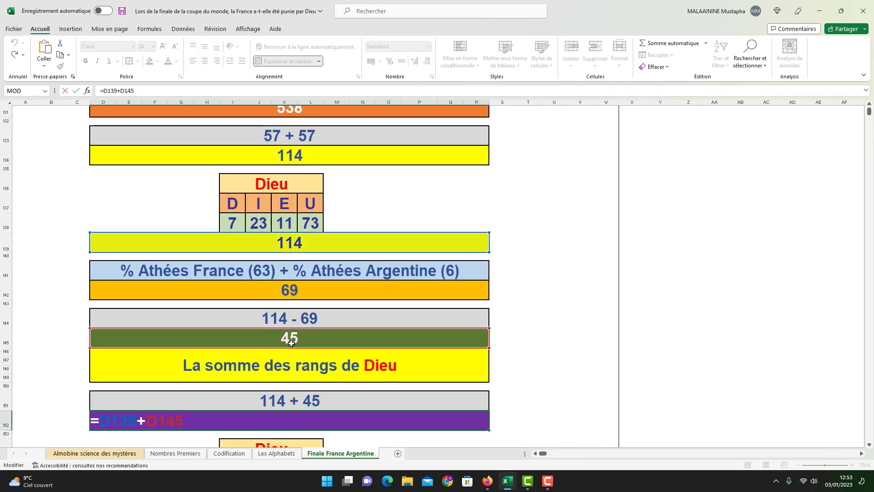
{"action": "key", "text": "Return"}
Check the sum of the rank values under the second Dieu table's letters in empty cell Z157, and clear the cell.
{"action": "scroll", "coordinate": [127, 340], "scroll_direction": "down", "scroll_amount": 3}
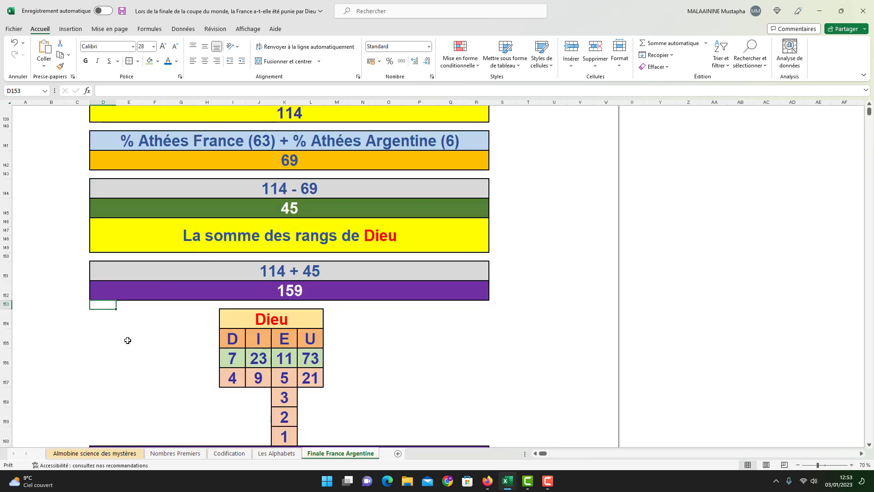
{"action": "left_click_drag", "start_coordinate": [108, 320], "coordinate": [477, 366]}
{"action": "left_click", "coordinate": [687, 286]}
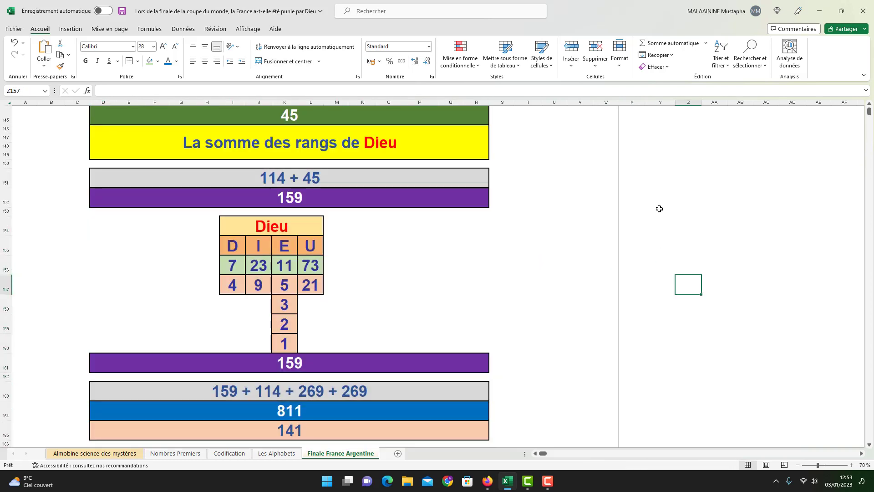
{"action": "left_click", "coordinate": [643, 46]}
{"action": "left_click_drag", "start_coordinate": [232, 285], "coordinate": [312, 338]}
{"action": "key", "text": "Return"}
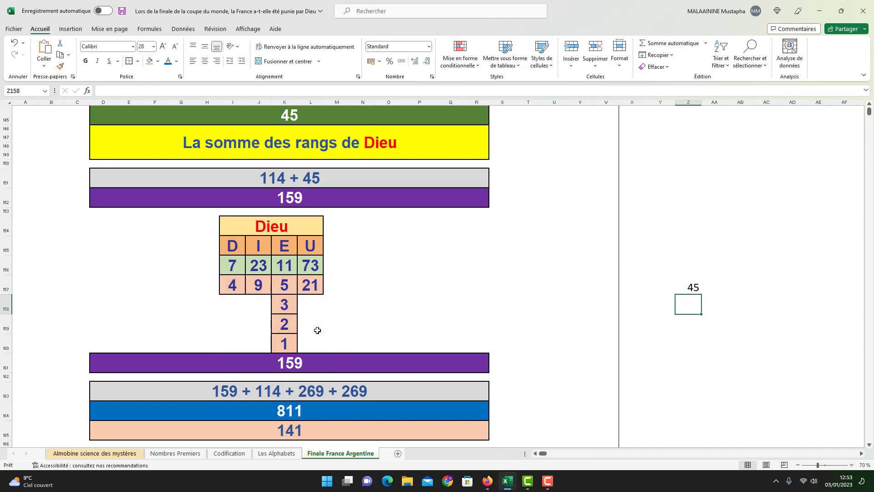
{"action": "left_click", "coordinate": [689, 289]}
{"action": "key", "text": "Delete"}
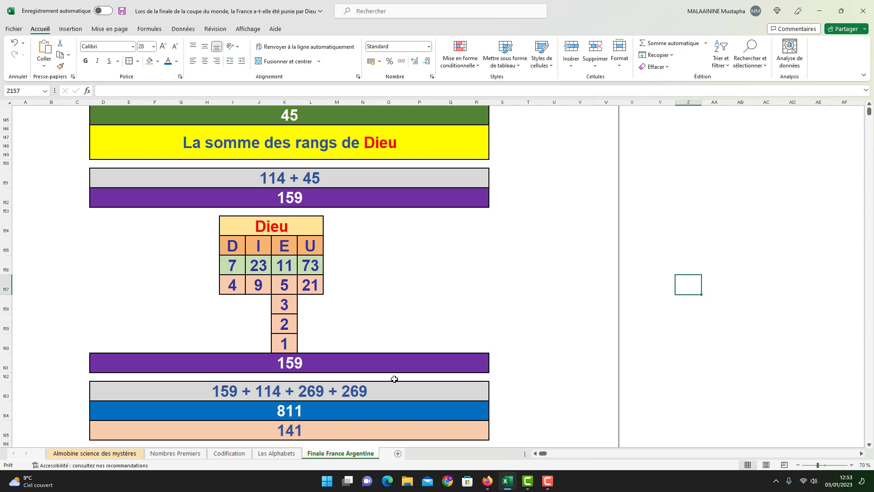
Trace the cells referenced by the formula under 159 + 114 + 269 + 269, leaving the formula unchanged.
{"action": "double_click", "coordinate": [269, 415]}
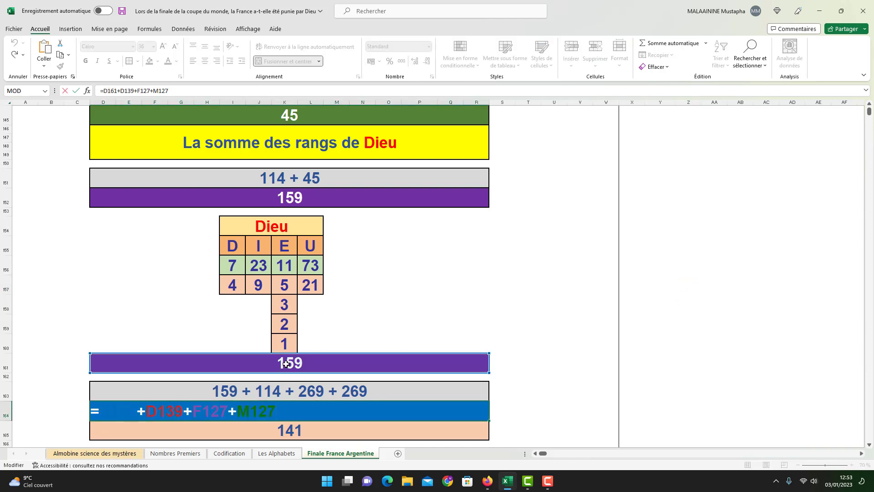
{"action": "scroll", "coordinate": [297, 363], "scroll_direction": "up", "scroll_amount": 5}
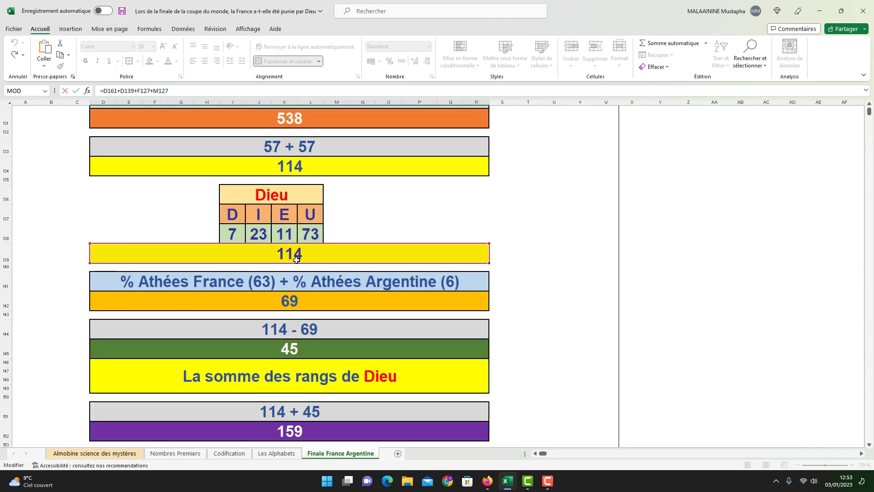
{"action": "scroll", "coordinate": [297, 260], "scroll_direction": "up", "scroll_amount": 5}
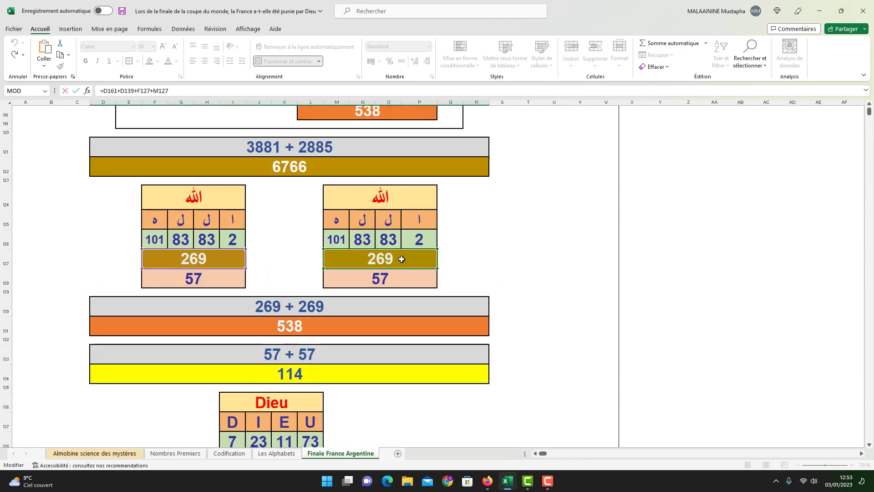
{"action": "key", "text": "Return"}
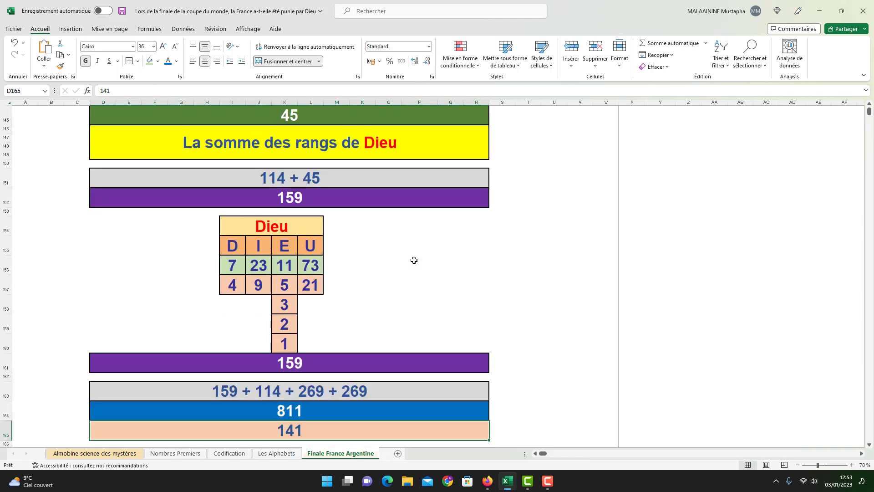
{"action": "left_click", "coordinate": [281, 410]}
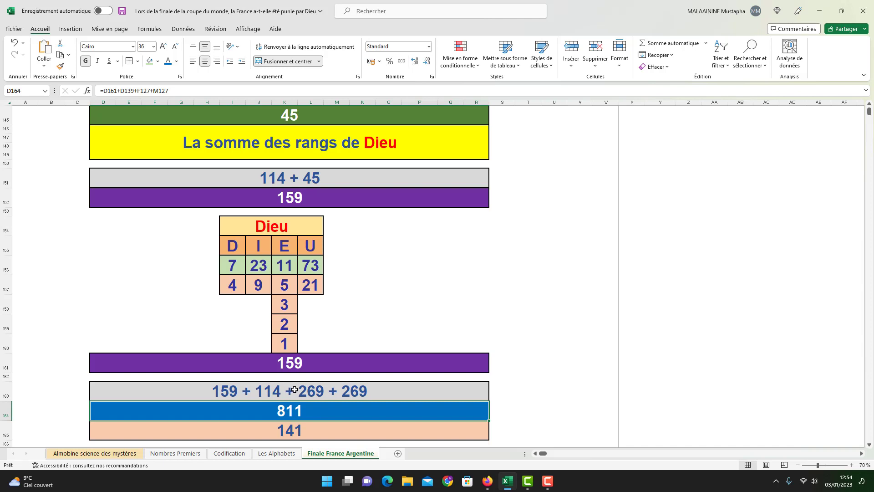
{"action": "scroll", "coordinate": [295, 390], "scroll_direction": "down", "scroll_amount": 1}
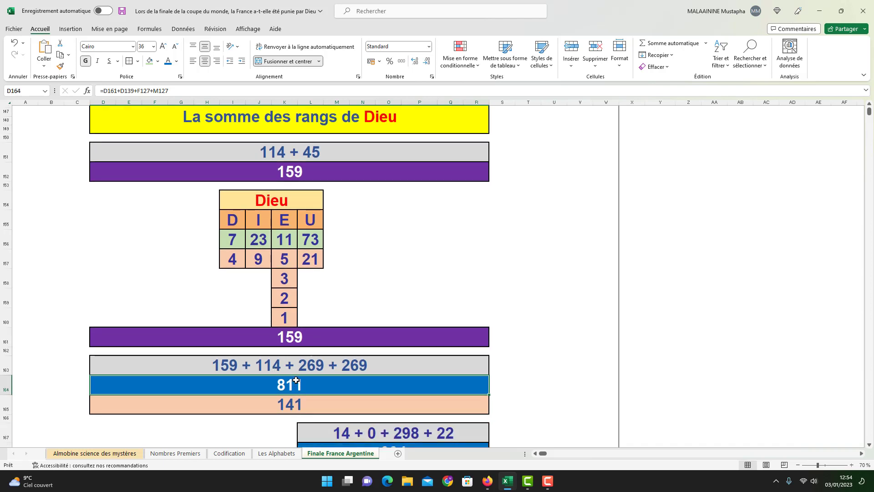
Trace the cells referenced by the formula under 14 + 0 + 298 + 22, leaving the formula unchanged.
{"action": "scroll", "coordinate": [296, 379], "scroll_direction": "down", "scroll_amount": 1}
{"action": "left_click", "coordinate": [283, 354]}
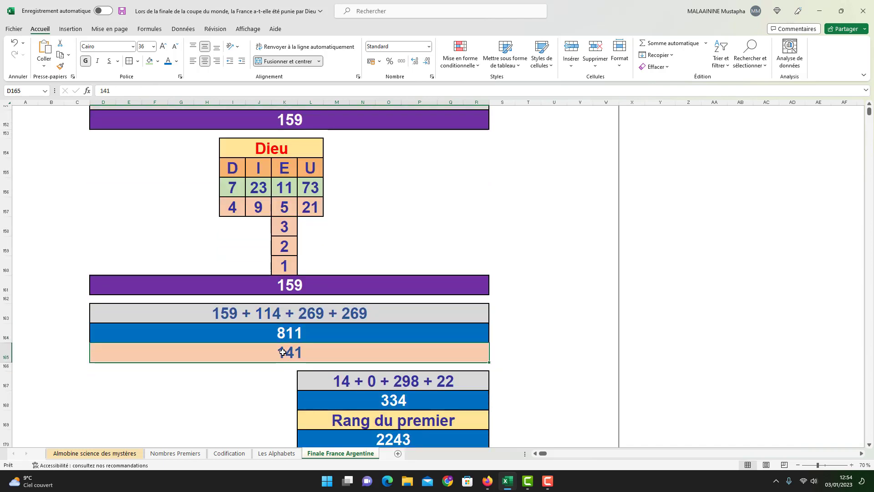
{"action": "double_click", "coordinate": [394, 403]}
{"action": "scroll", "coordinate": [398, 403], "scroll_direction": "up", "scroll_amount": 12}
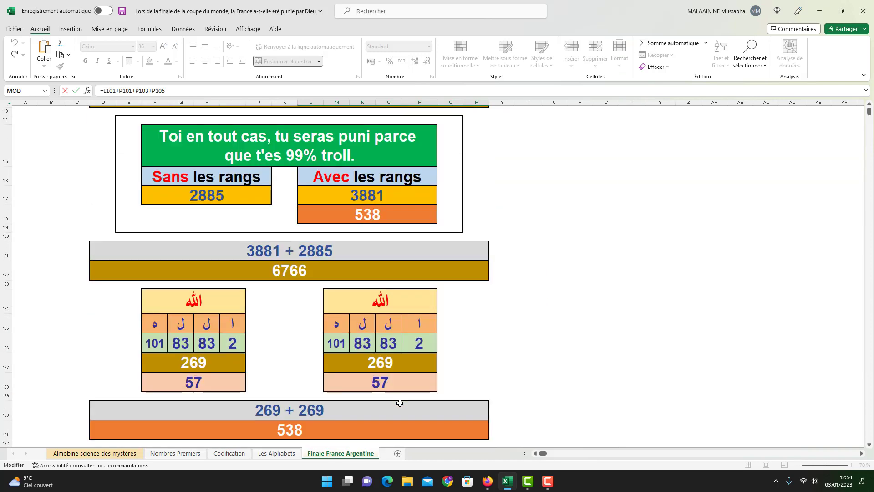
{"action": "scroll", "coordinate": [400, 404], "scroll_direction": "up", "scroll_amount": 7}
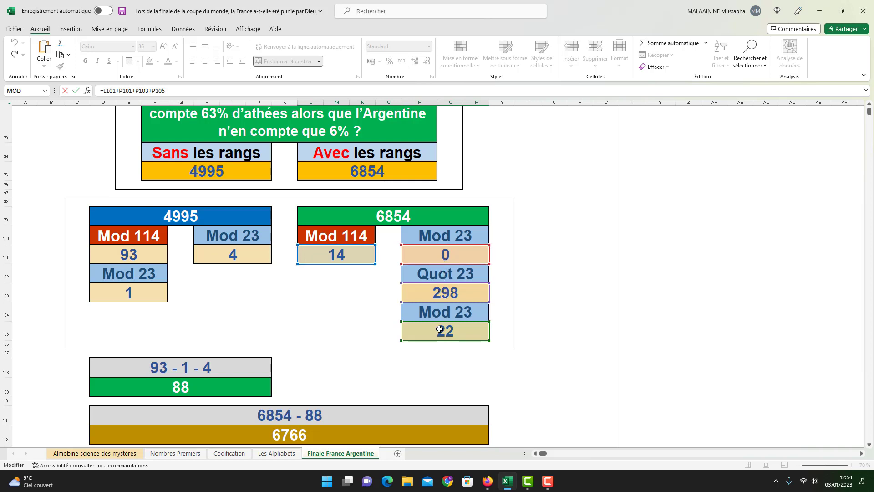
{"action": "key", "text": "Return"}
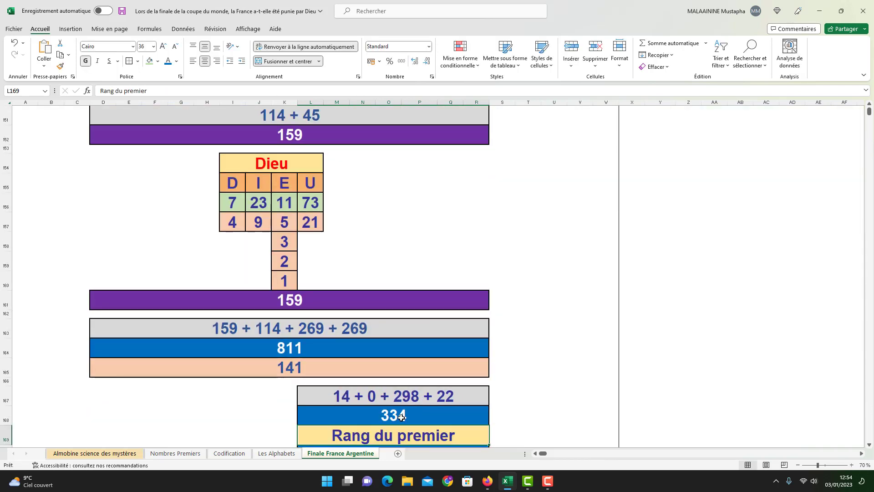
{"action": "left_click", "coordinate": [402, 417]}
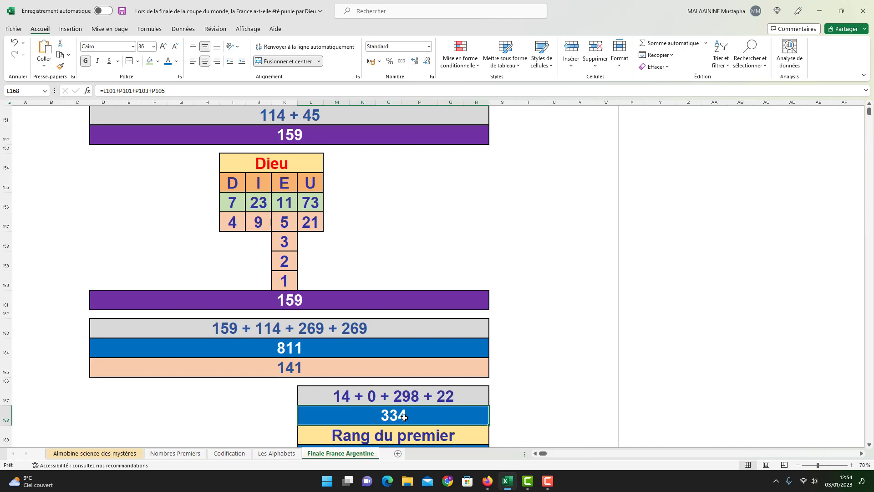
Review the "Rang du premier" result, the Dieu table in rows 172 to 175 and the "La durée de la révélation" block.
{"action": "scroll", "coordinate": [404, 417], "scroll_direction": "down", "scroll_amount": 1}
{"action": "scroll", "coordinate": [407, 411], "scroll_direction": "down", "scroll_amount": 1}
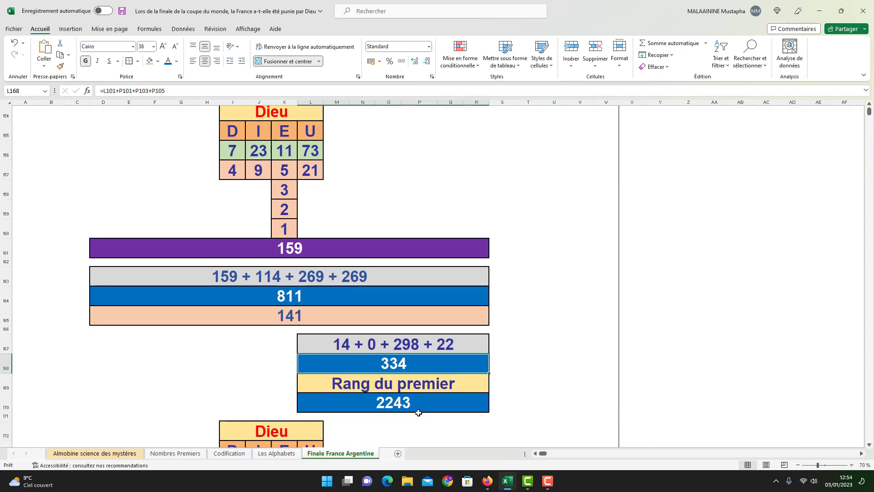
{"action": "scroll", "coordinate": [415, 411], "scroll_direction": "down", "scroll_amount": 4}
{"action": "left_click_drag", "start_coordinate": [77, 347], "coordinate": [466, 404]}
{"action": "scroll", "coordinate": [464, 404], "scroll_direction": "down", "scroll_amount": 4}
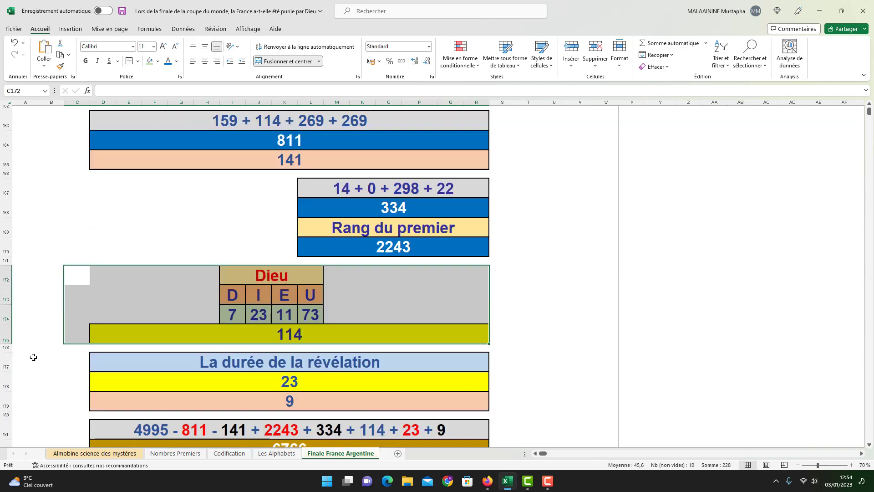
{"action": "left_click_drag", "start_coordinate": [69, 359], "coordinate": [440, 381]}
{"action": "scroll", "coordinate": [330, 400], "scroll_direction": "down", "scroll_amount": 1}
Trace every cell referenced by the formula under 4995 - 811 - 141 + 2243 + 334 + 114 + 23 + 9, keeping it as is.
{"action": "double_click", "coordinate": [284, 423]}
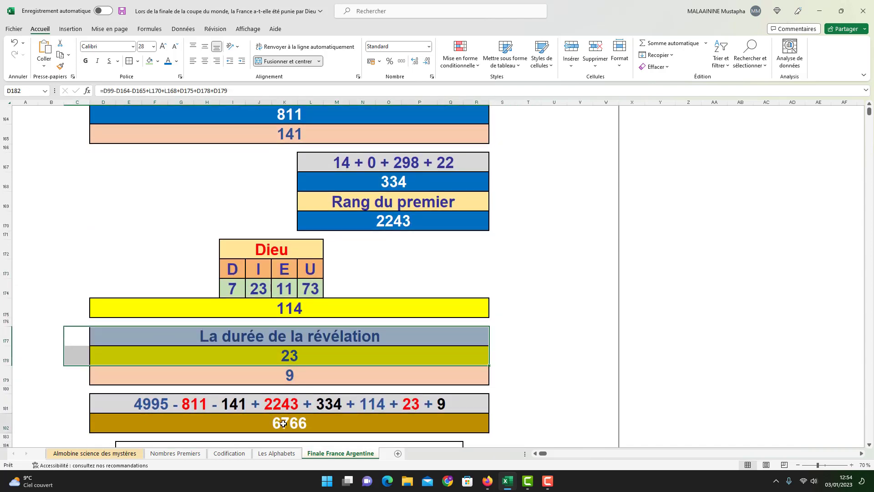
{"action": "scroll", "coordinate": [312, 395], "scroll_direction": "up", "scroll_amount": 20}
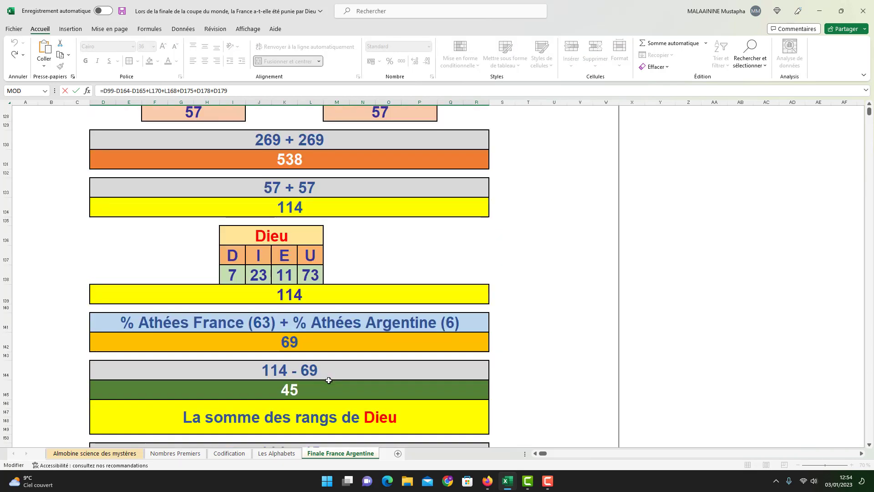
{"action": "scroll", "coordinate": [331, 380], "scroll_direction": "up", "scroll_amount": 1}
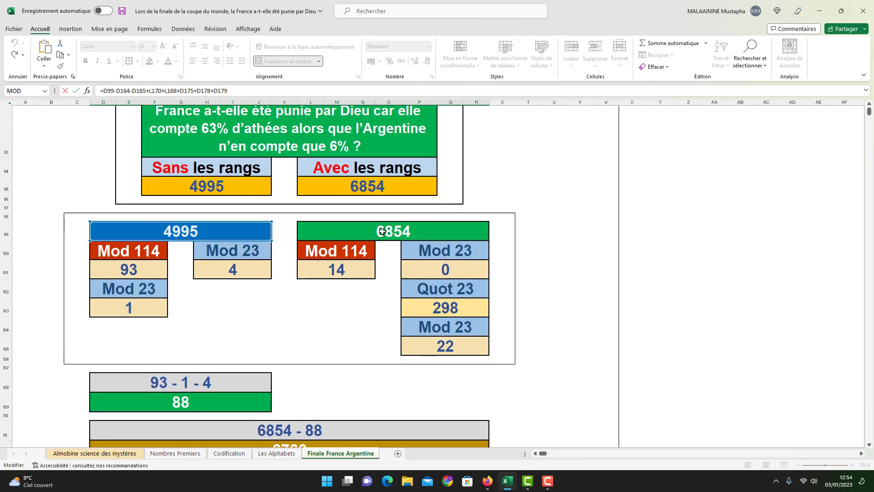
{"action": "scroll", "coordinate": [208, 243], "scroll_direction": "down", "scroll_amount": 13}
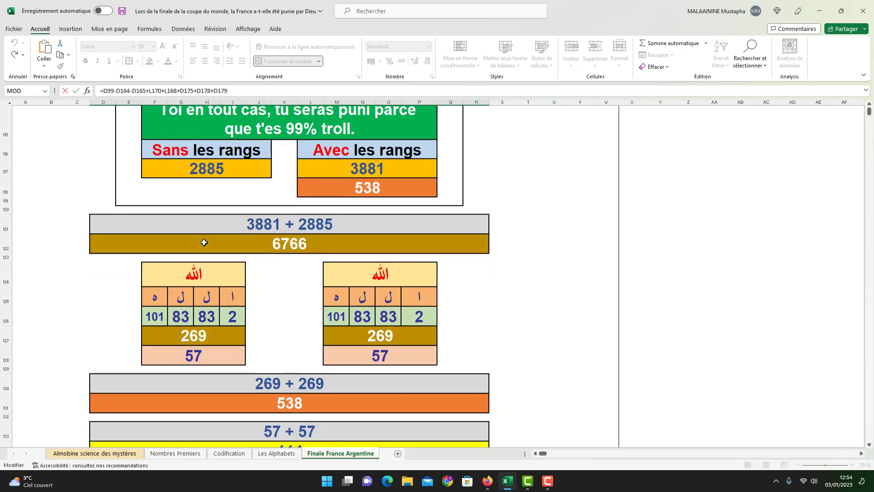
{"action": "scroll", "coordinate": [207, 242], "scroll_direction": "down", "scroll_amount": 7}
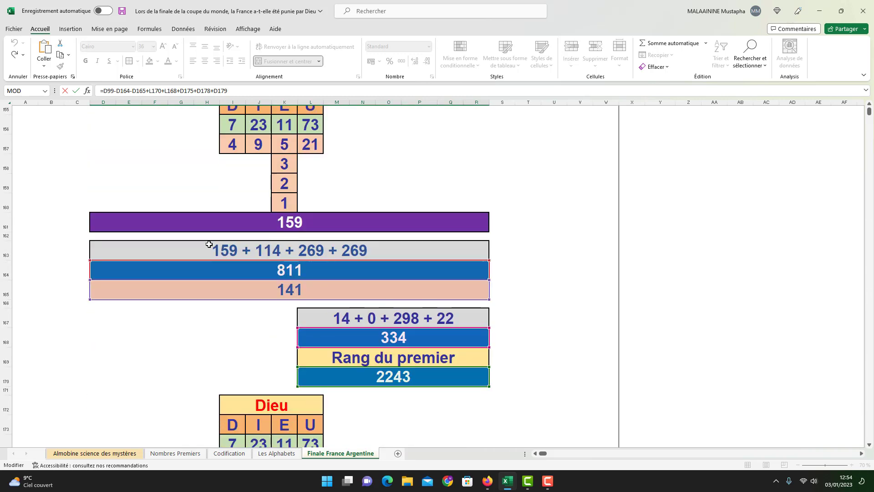
{"action": "scroll", "coordinate": [209, 244], "scroll_direction": "down", "scroll_amount": 1}
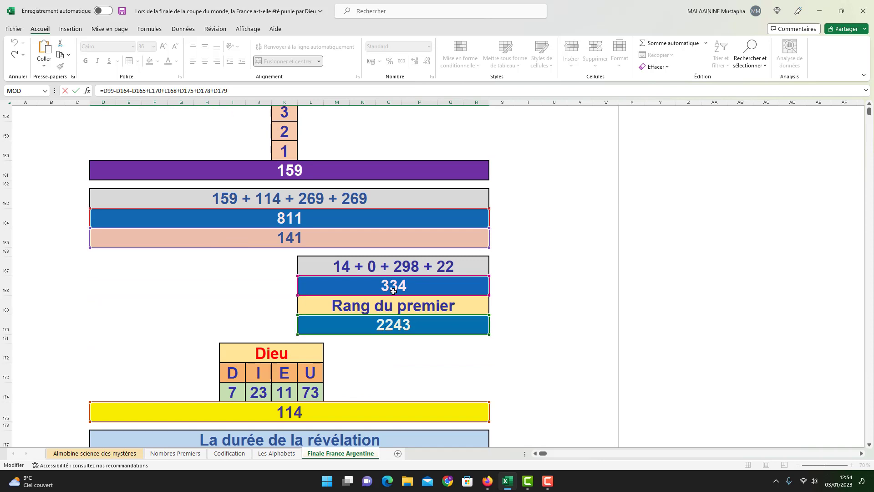
{"action": "scroll", "coordinate": [394, 292], "scroll_direction": "down", "scroll_amount": 1}
{"action": "scroll", "coordinate": [324, 353], "scroll_direction": "down", "scroll_amount": 1}
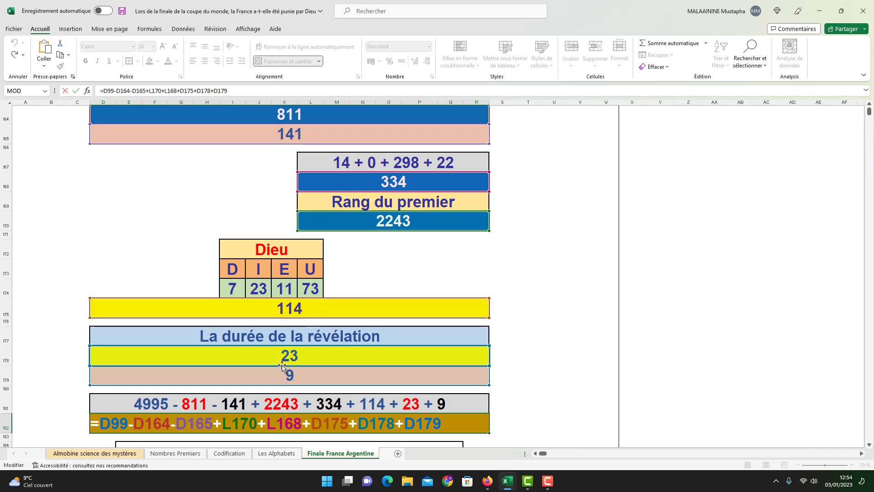
{"action": "key", "text": "Return"}
Inspect the formula under 3881 + 2885 in D192 and the two reply values it references.
{"action": "scroll", "coordinate": [299, 367], "scroll_direction": "down", "scroll_amount": 4}
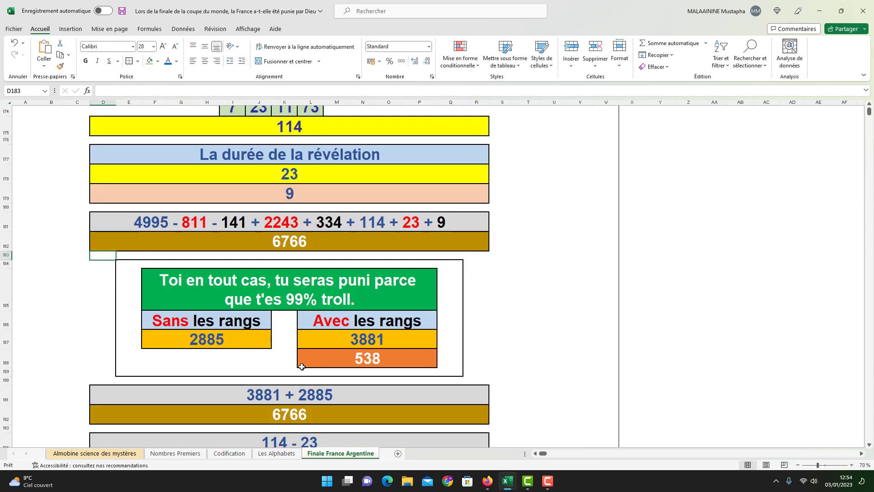
{"action": "double_click", "coordinate": [291, 389]}
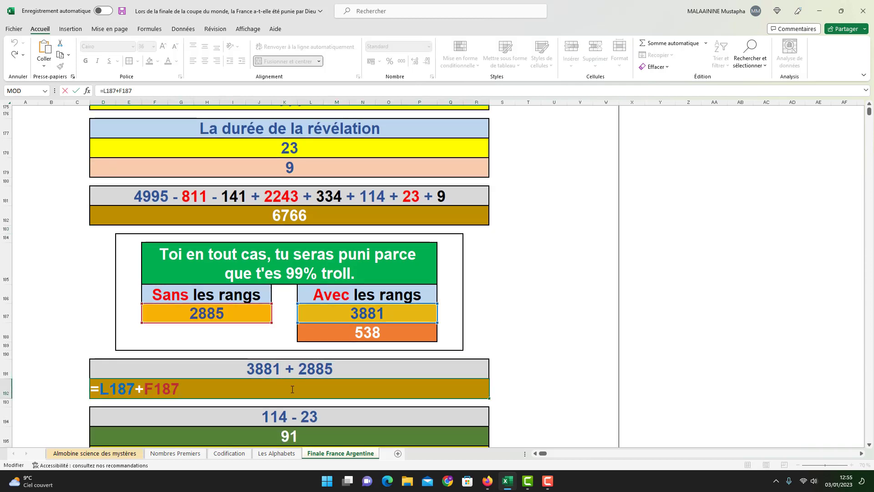
{"action": "key", "text": "Return"}
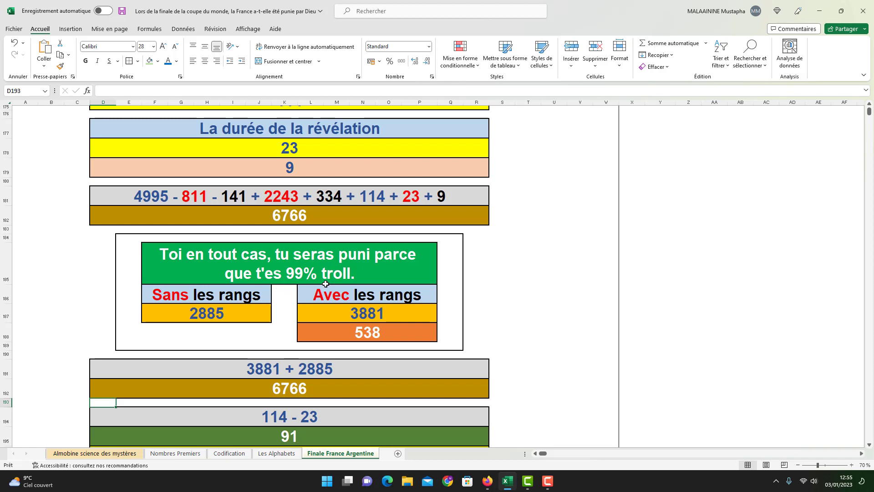
Trace the cells behind the 114 - 23 result and view the "La somme des rangs de الله" label.
{"action": "scroll", "coordinate": [325, 409], "scroll_direction": "down", "scroll_amount": 1}
{"action": "double_click", "coordinate": [324, 409]}
{"action": "scroll", "coordinate": [324, 408], "scroll_direction": "up", "scroll_amount": 2}
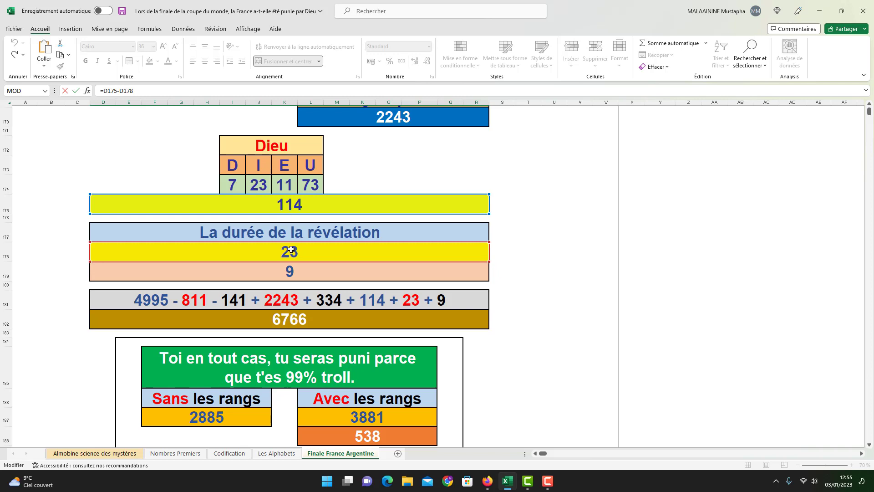
{"action": "key", "text": "Return"}
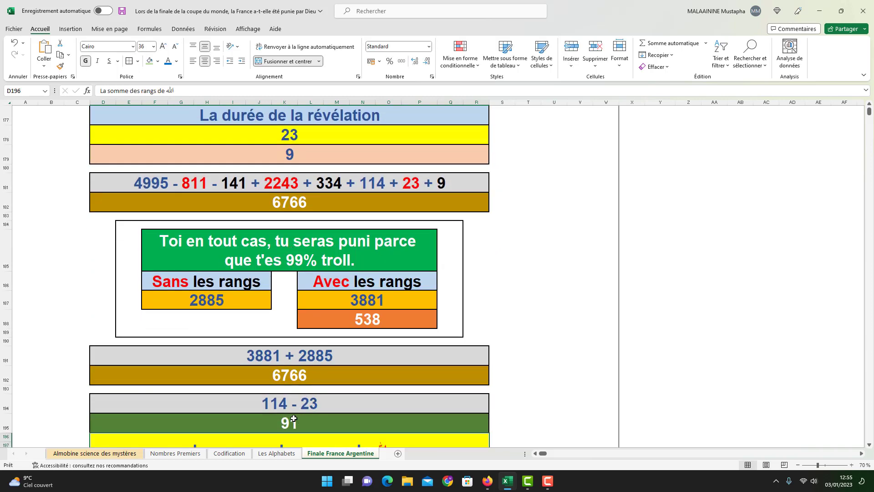
{"action": "scroll", "coordinate": [293, 418], "scroll_direction": "down", "scroll_amount": 1}
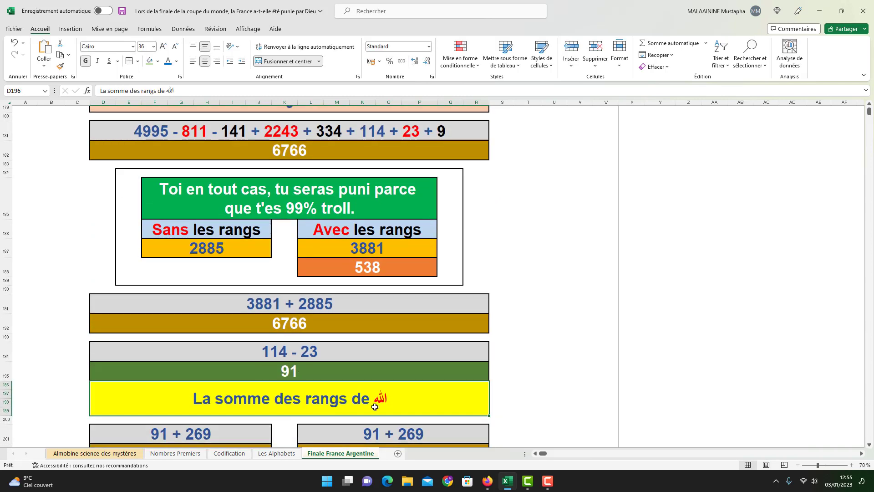
Trace the cells referenced by the first 91 + 269 formula back to the earlier الله table.
{"action": "scroll", "coordinate": [374, 407], "scroll_direction": "down", "scroll_amount": 1}
{"action": "left_click", "coordinate": [200, 398]}
{"action": "double_click", "coordinate": [200, 398]}
{"action": "scroll", "coordinate": [267, 328], "scroll_direction": "up", "scroll_amount": 4}
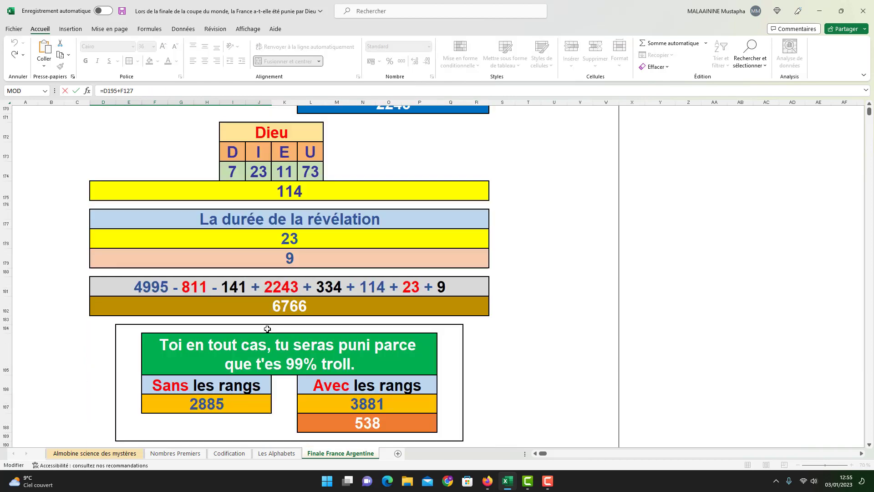
{"action": "scroll", "coordinate": [267, 328], "scroll_direction": "up", "scroll_amount": 15}
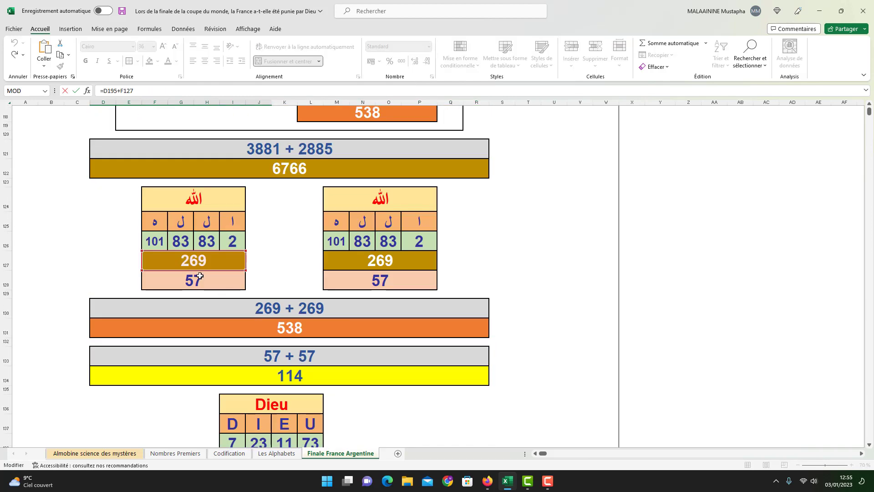
{"action": "key", "text": "Return"}
{"action": "scroll", "coordinate": [199, 246], "scroll_direction": "down", "scroll_amount": 2}
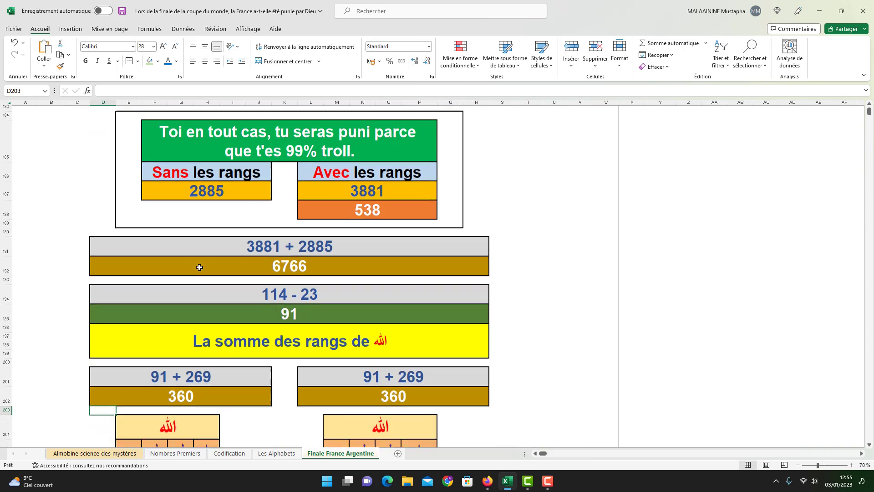
Check the sum of the rank values E207:H208 under the first الله table in empty cell AD205, and clear the cell.
{"action": "left_click_drag", "start_coordinate": [109, 319], "coordinate": [425, 425]}
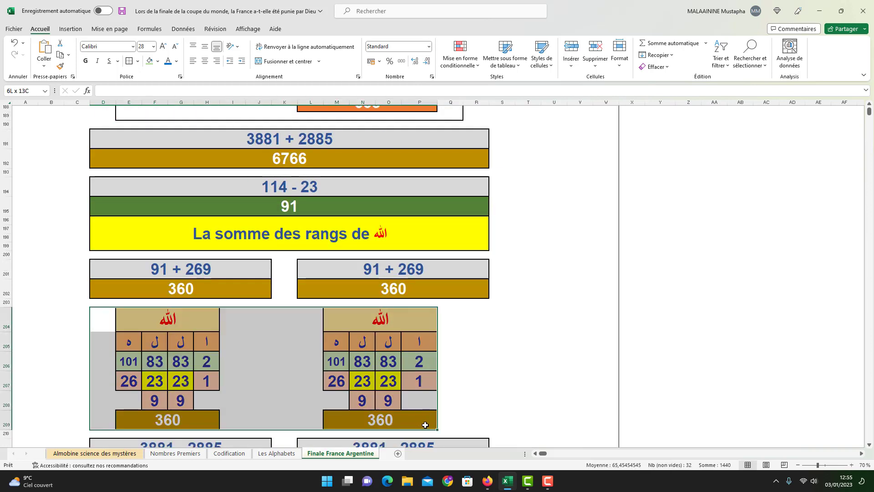
{"action": "left_click", "coordinate": [795, 336]}
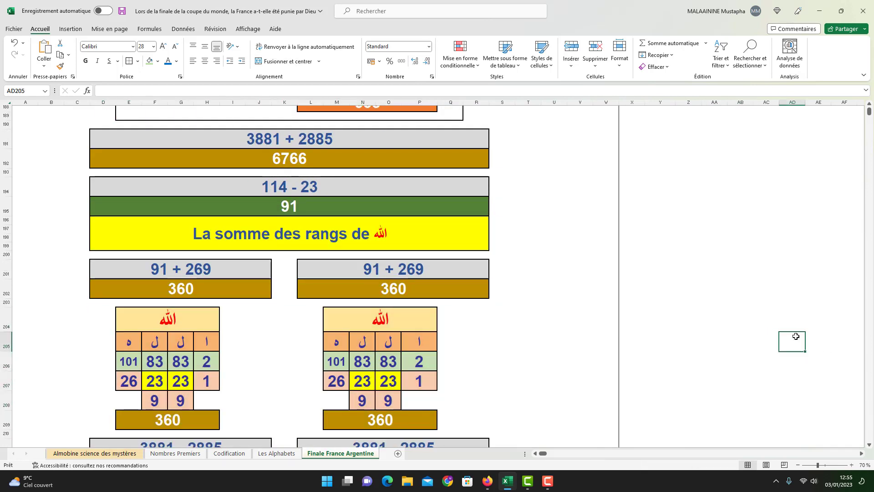
{"action": "left_click", "coordinate": [655, 43]}
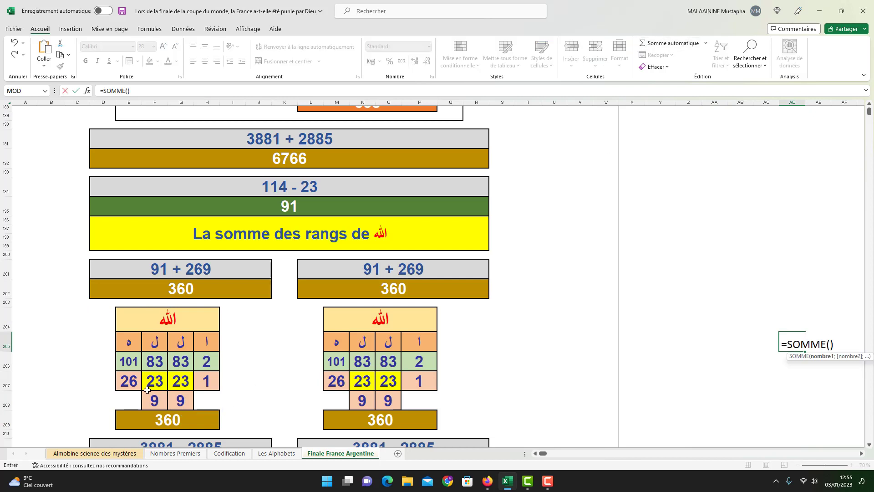
{"action": "left_click", "coordinate": [132, 382]}
{"action": "left_click_drag", "start_coordinate": [149, 382], "coordinate": [205, 400]}
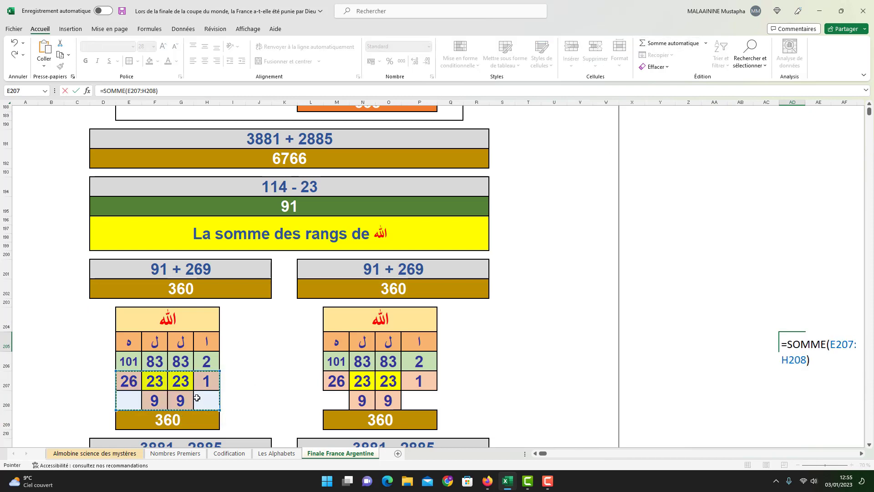
{"action": "key", "text": "Return"}
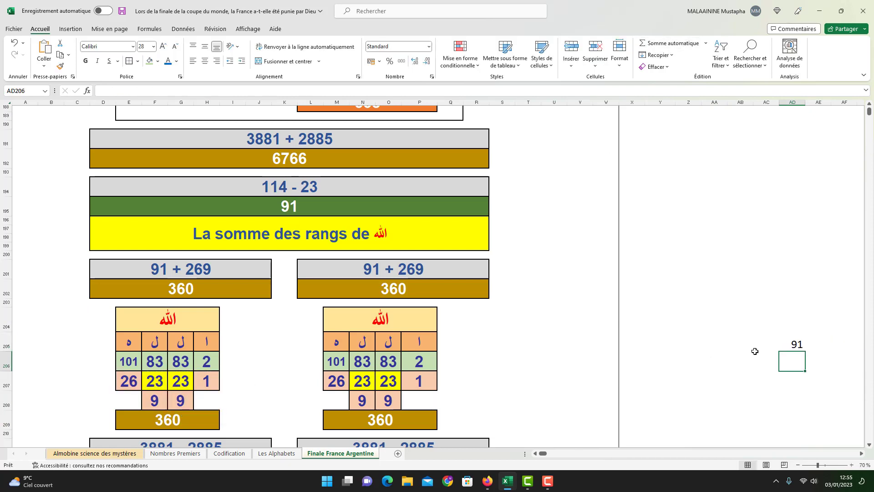
{"action": "left_click", "coordinate": [791, 345]}
{"action": "key", "text": "Delete"}
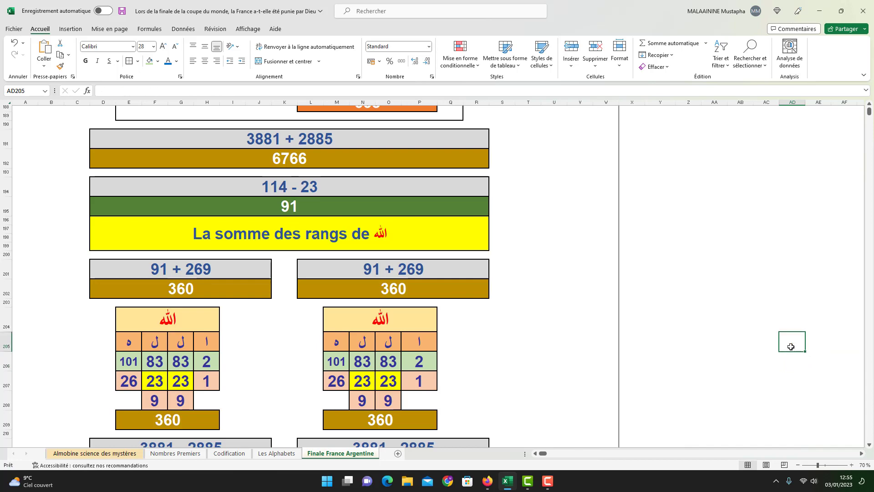
Trace the first 3881 - 2885 formula in D212 back to the reply values in L187 and F187.
{"action": "scroll", "coordinate": [791, 347], "scroll_direction": "down", "scroll_amount": 2}
{"action": "double_click", "coordinate": [222, 392]}
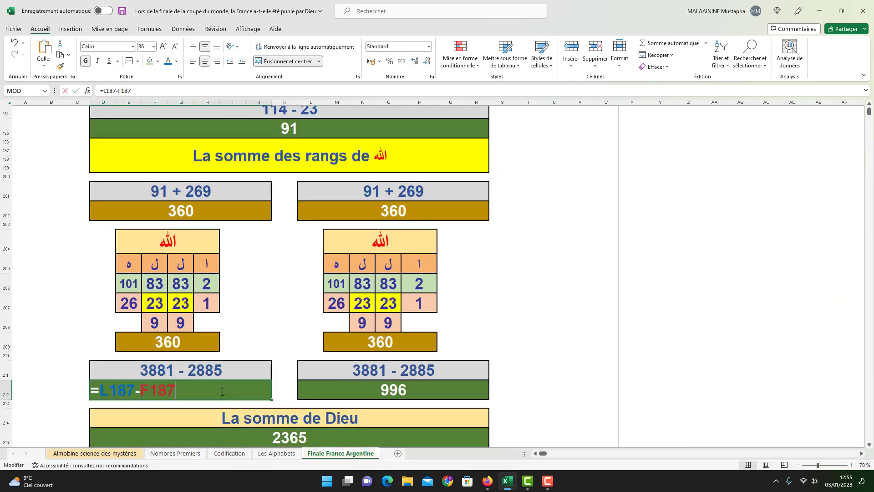
{"action": "scroll", "coordinate": [257, 339], "scroll_direction": "up", "scroll_amount": 6}
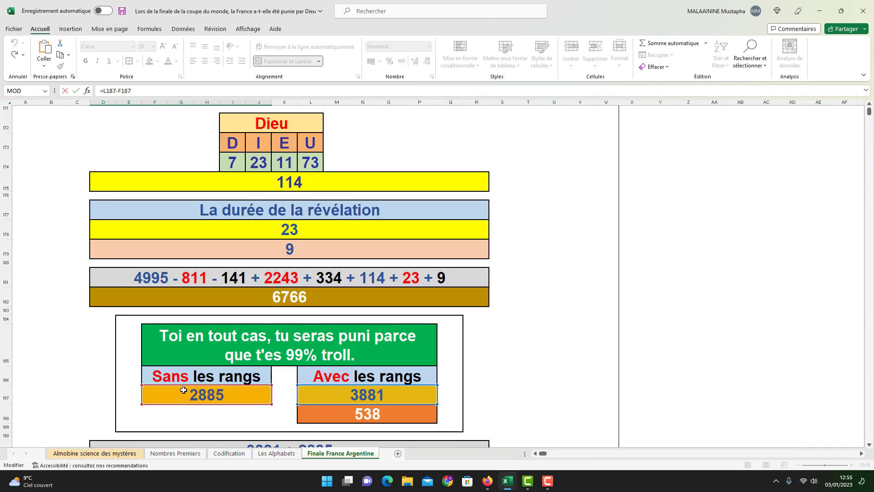
{"action": "scroll", "coordinate": [188, 389], "scroll_direction": "down", "scroll_amount": 5}
{"action": "scroll", "coordinate": [188, 389], "scroll_direction": "down", "scroll_amount": 3}
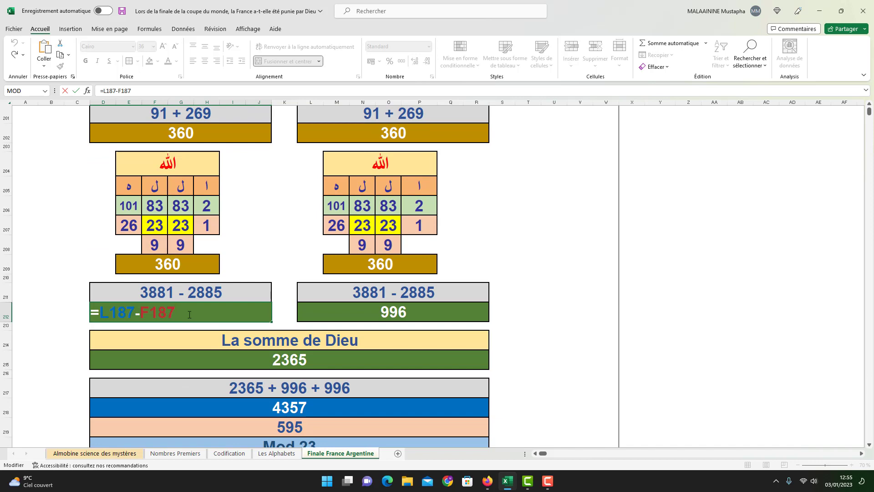
{"action": "scroll", "coordinate": [172, 314], "scroll_direction": "up", "scroll_amount": 5}
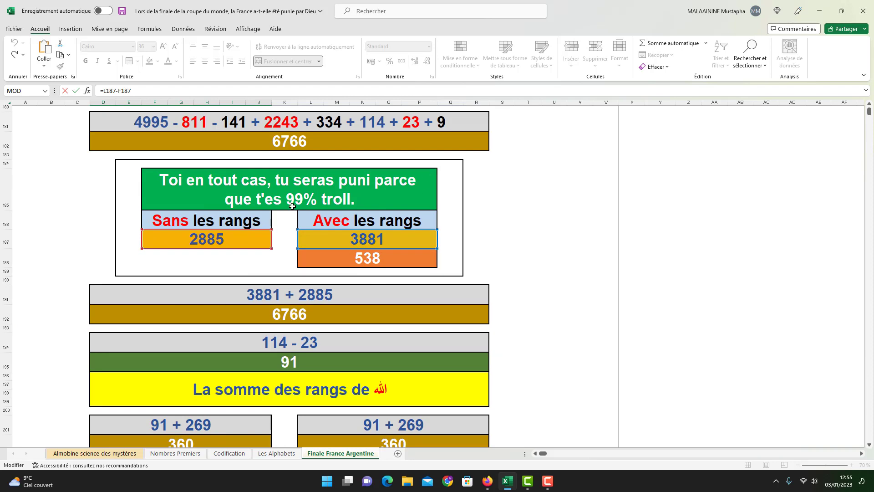
{"action": "key", "text": "Return"}
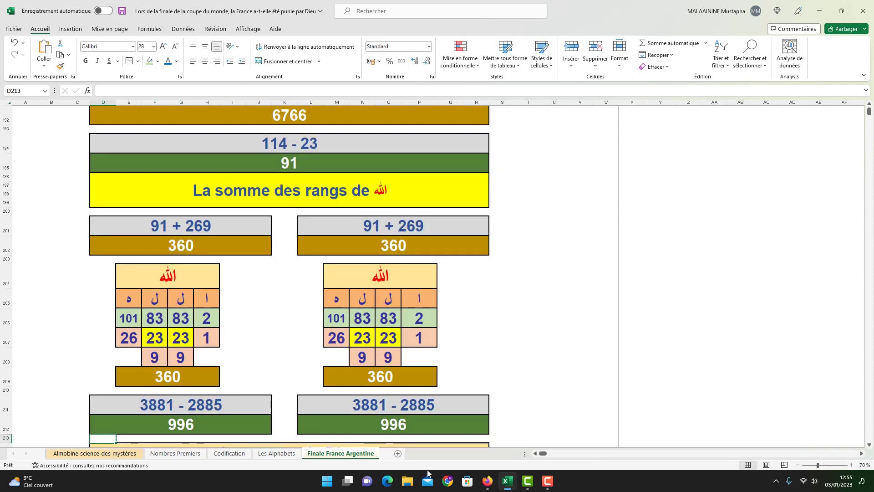
Trace the second 3881 - 2885 formula in L212 back to the same two reply values.
{"action": "double_click", "coordinate": [376, 421]}
{"action": "scroll", "coordinate": [417, 388], "scroll_direction": "up", "scroll_amount": 9}
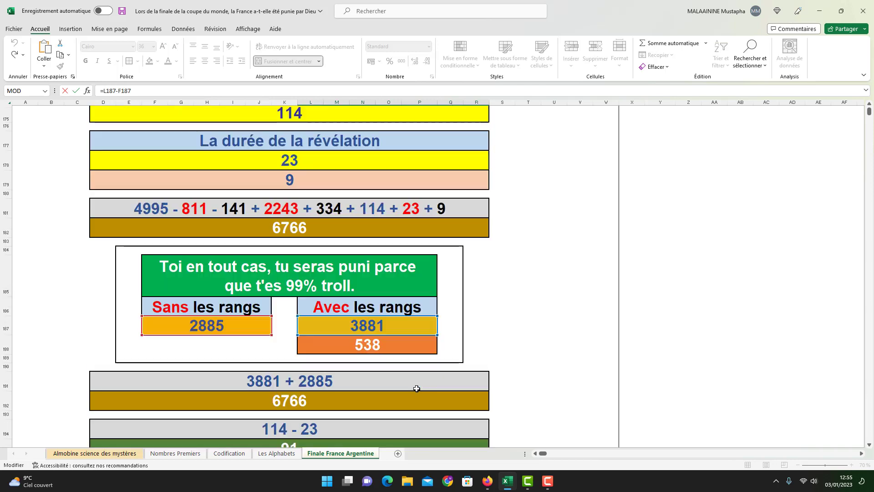
{"action": "scroll", "coordinate": [417, 388], "scroll_direction": "up", "scroll_amount": 18}
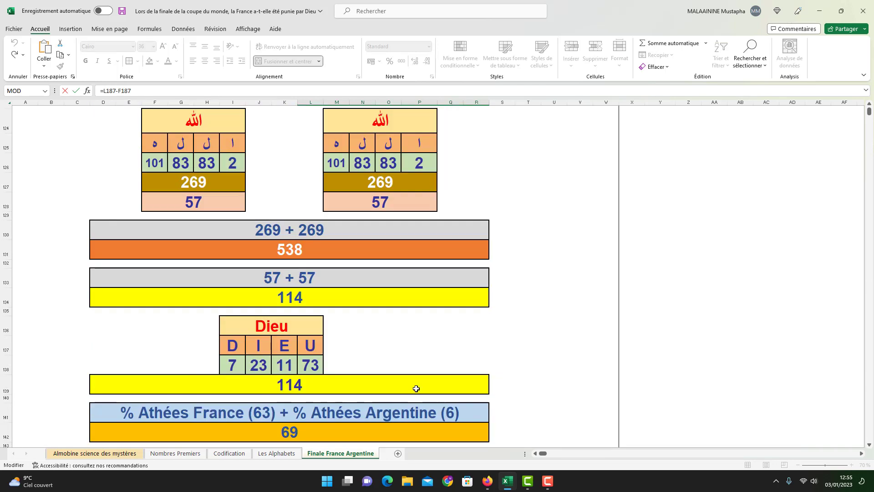
{"action": "scroll", "coordinate": [416, 388], "scroll_direction": "up", "scroll_amount": 1}
{"action": "key", "text": "Return"}
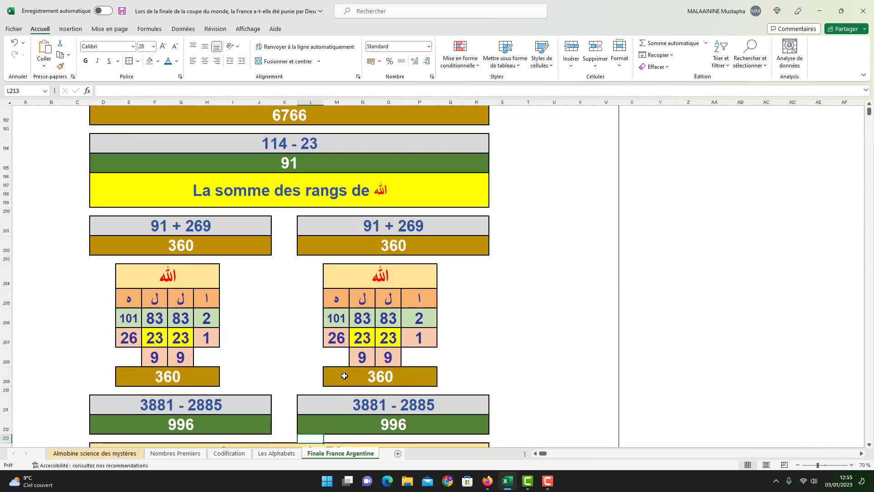
Trace the "La somme de Dieu" formula in D215 through all its referenced cells, up to the الله tables in F127 and M127.
{"action": "scroll", "coordinate": [349, 376], "scroll_direction": "down", "scroll_amount": 1}
{"action": "left_click", "coordinate": [188, 378]}
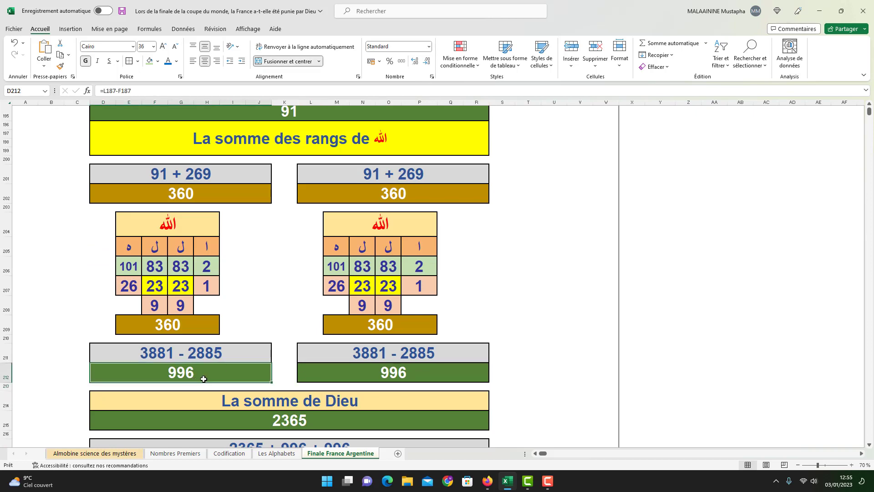
{"action": "left_click", "coordinate": [350, 371]}
{"action": "scroll", "coordinate": [353, 371], "scroll_direction": "down", "scroll_amount": 1}
{"action": "left_click", "coordinate": [295, 399]}
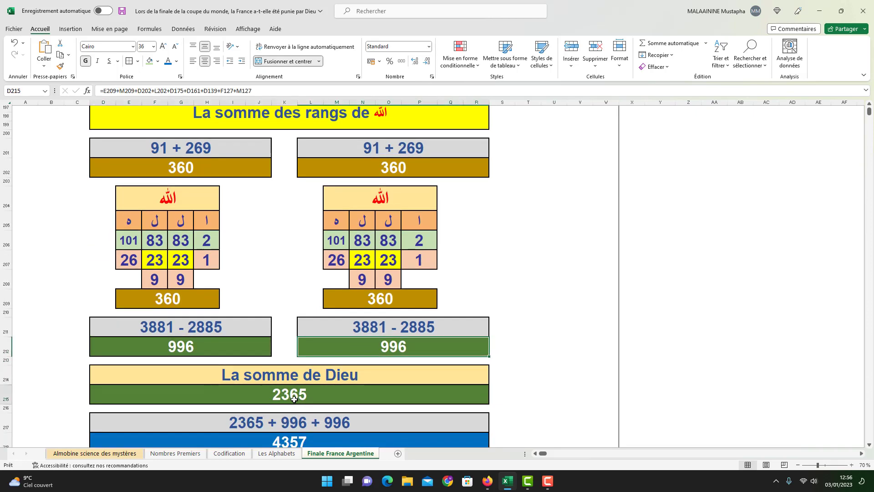
{"action": "double_click", "coordinate": [295, 399]}
{"action": "scroll", "coordinate": [378, 354], "scroll_direction": "up", "scroll_amount": 9}
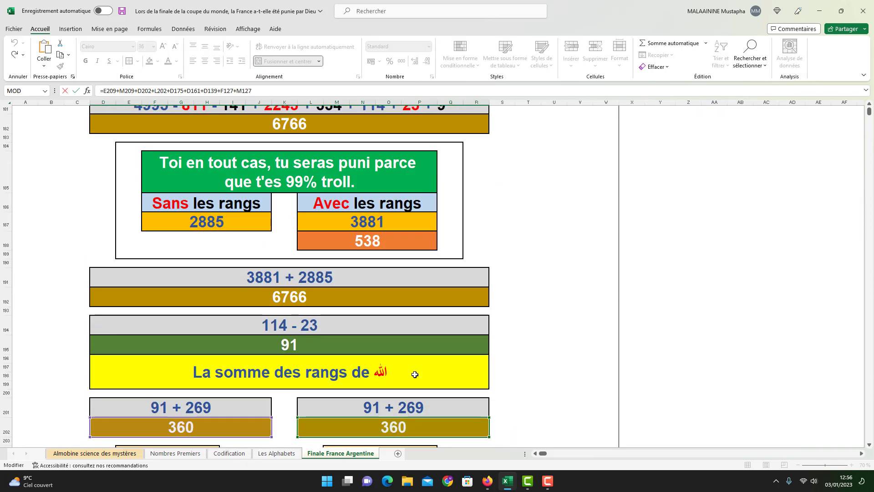
{"action": "scroll", "coordinate": [417, 374], "scroll_direction": "up", "scroll_amount": 2}
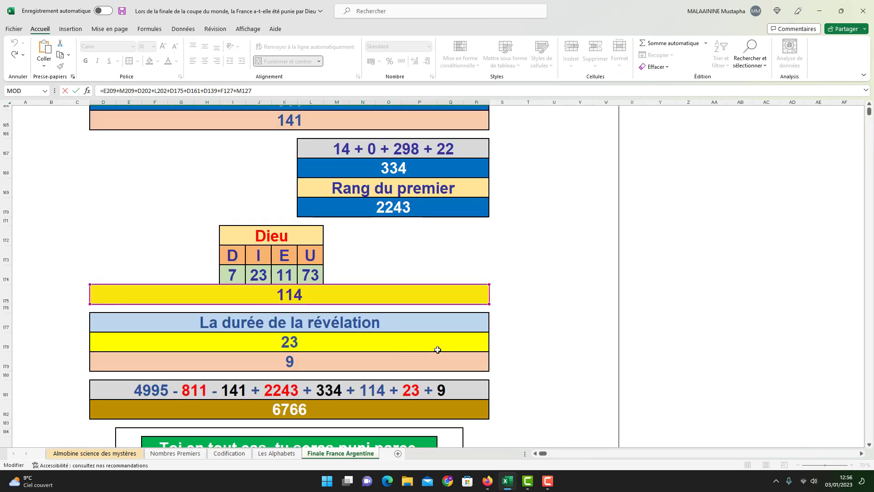
{"action": "scroll", "coordinate": [405, 342], "scroll_direction": "up", "scroll_amount": 5}
{"action": "scroll", "coordinate": [392, 343], "scroll_direction": "up", "scroll_amount": 7}
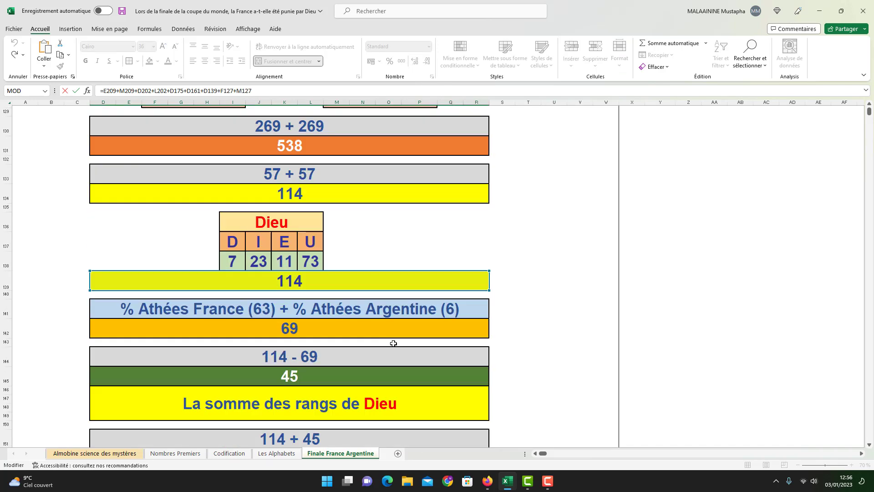
{"action": "scroll", "coordinate": [468, 362], "scroll_direction": "up", "scroll_amount": 6}
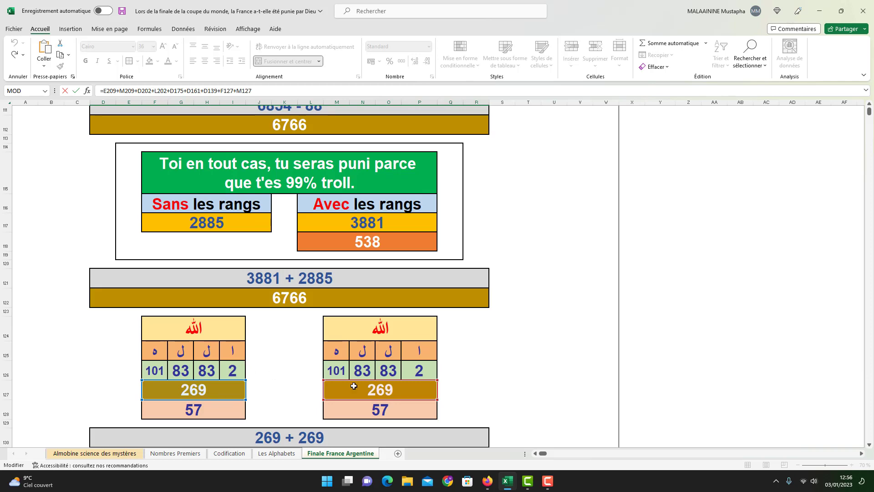
{"action": "key", "text": "Return"}
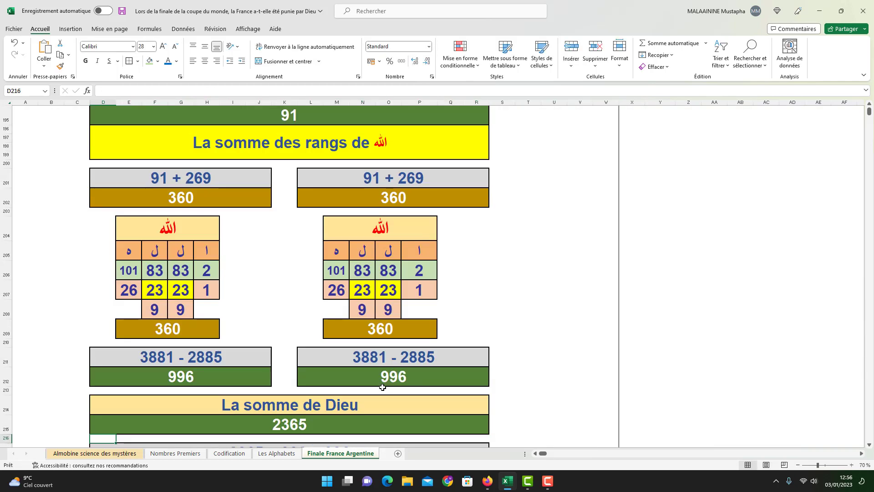
Inspect the formula under 2365 + 996 + 996 in D218 and the three cells it adds.
{"action": "scroll", "coordinate": [342, 383], "scroll_direction": "down", "scroll_amount": 2}
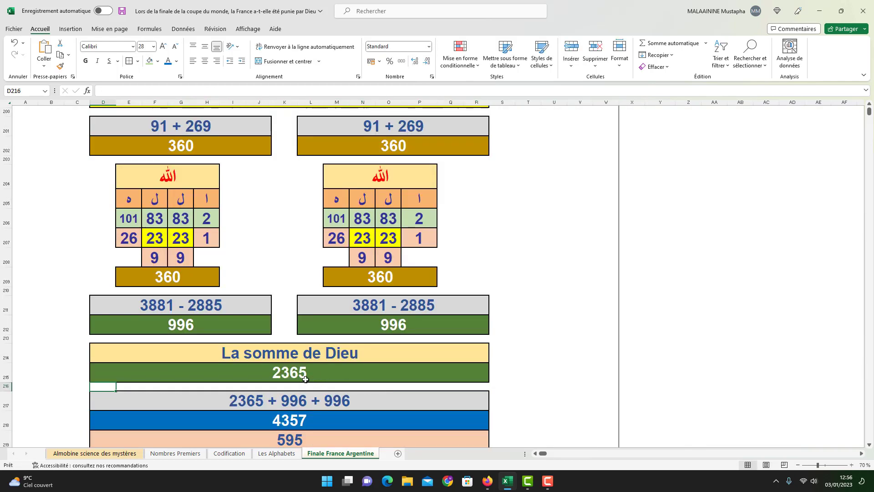
{"action": "double_click", "coordinate": [276, 413]}
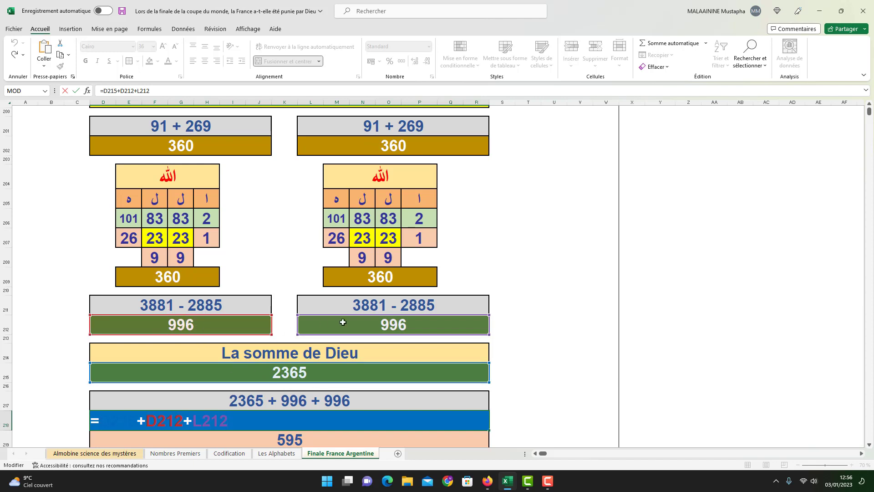
{"action": "key", "text": "Return"}
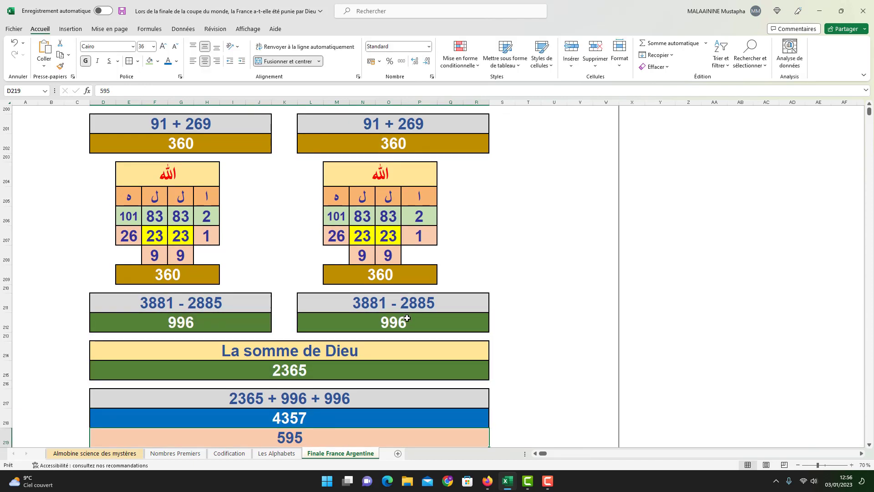
{"action": "left_click", "coordinate": [334, 413]}
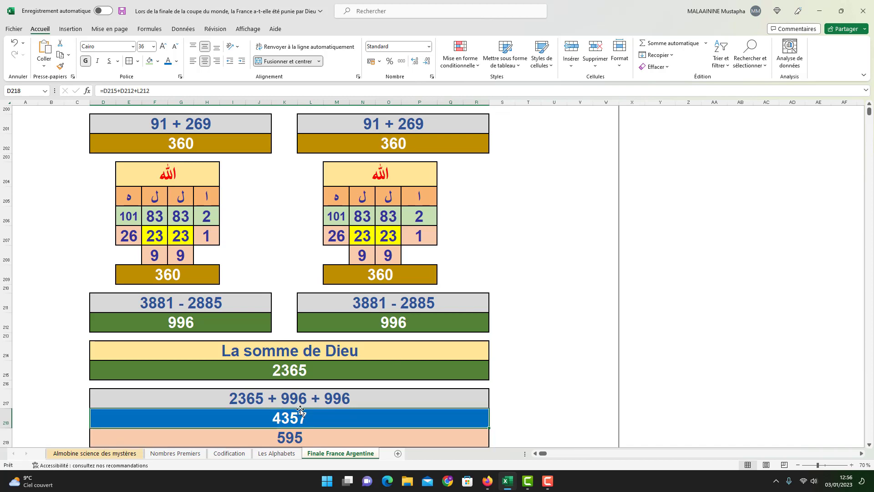
Check the Mod 23 label and the MOD formula beneath it in D221.
{"action": "scroll", "coordinate": [317, 409], "scroll_direction": "down", "scroll_amount": 1}
{"action": "scroll", "coordinate": [316, 410], "scroll_direction": "down", "scroll_amount": 1}
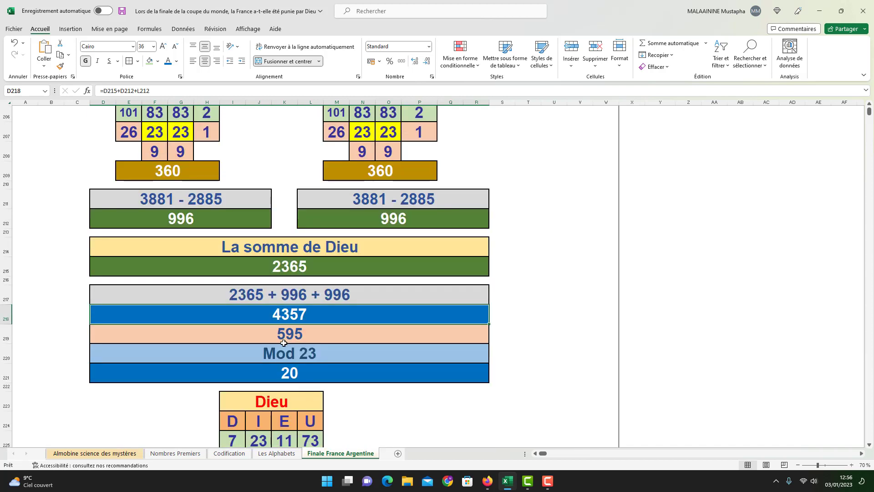
{"action": "left_click", "coordinate": [303, 351]}
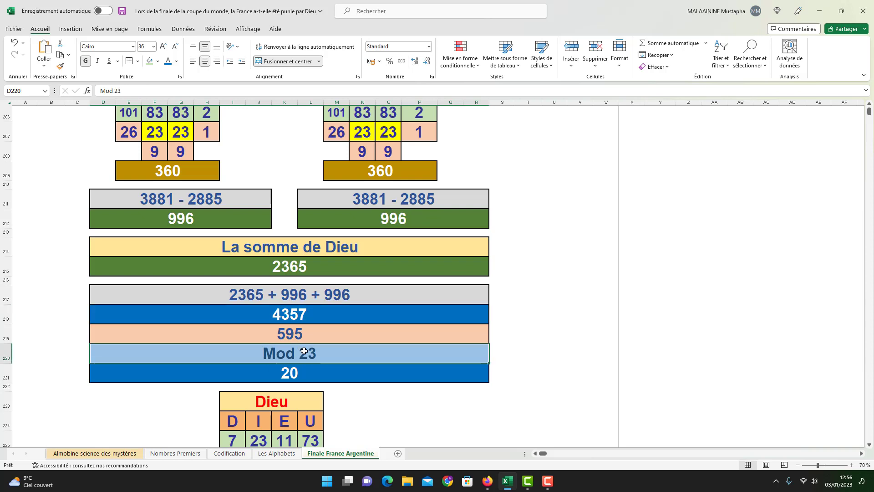
{"action": "left_click", "coordinate": [288, 365]}
{"action": "scroll", "coordinate": [288, 365], "scroll_direction": "down", "scroll_amount": 1}
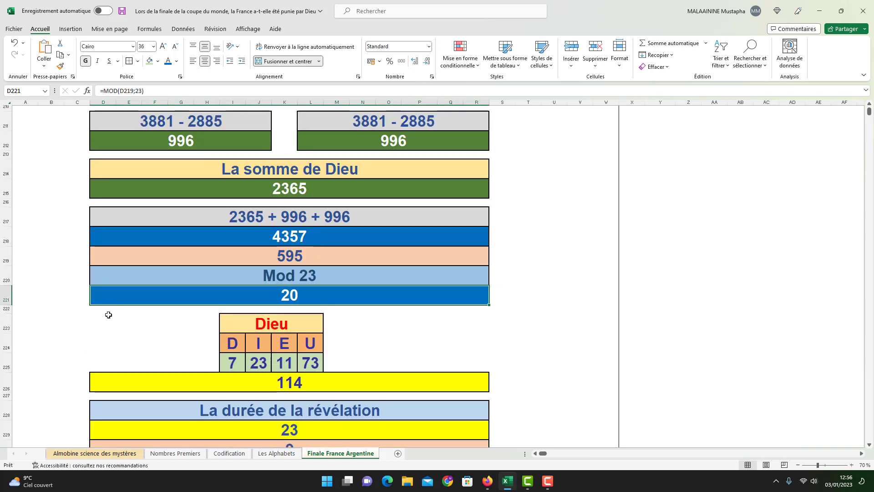
Highlight the Dieu table below the Mod 23 result and the "La durée de la révélation" block under it.
{"action": "left_click_drag", "start_coordinate": [107, 314], "coordinate": [507, 390]}
{"action": "scroll", "coordinate": [503, 385], "scroll_direction": "down", "scroll_amount": 2}
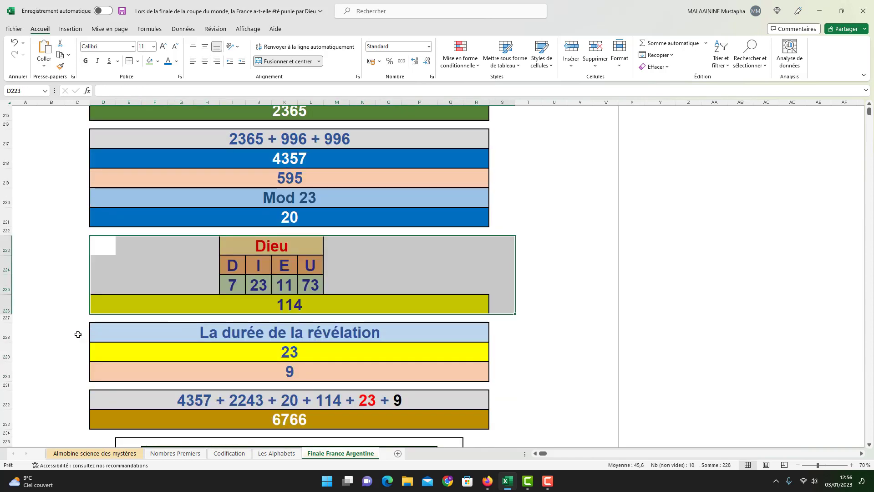
{"action": "left_click_drag", "start_coordinate": [77, 331], "coordinate": [421, 368]}
Trace the cells added in D233 under 4357 + 2243 + 20 + 114 + 23 + 9, including "Rang du premier" in L170.
{"action": "double_click", "coordinate": [267, 416]}
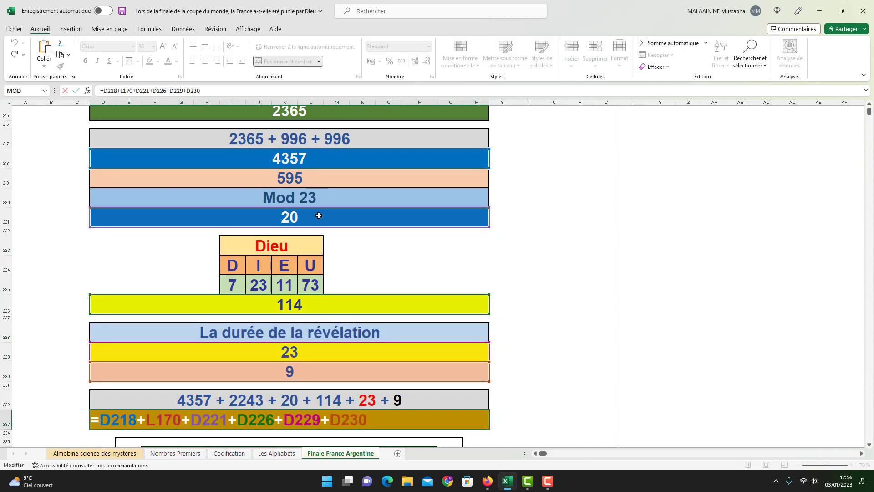
{"action": "scroll", "coordinate": [315, 224], "scroll_direction": "up", "scroll_amount": 1}
{"action": "scroll", "coordinate": [315, 250], "scroll_direction": "down", "scroll_amount": 2}
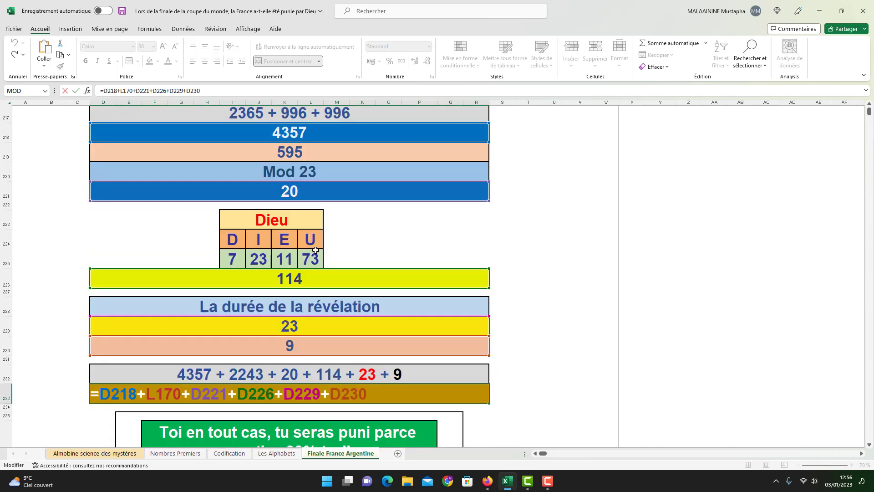
{"action": "scroll", "coordinate": [307, 322], "scroll_direction": "up", "scroll_amount": 10}
{"action": "scroll", "coordinate": [310, 323], "scroll_direction": "up", "scroll_amount": 9}
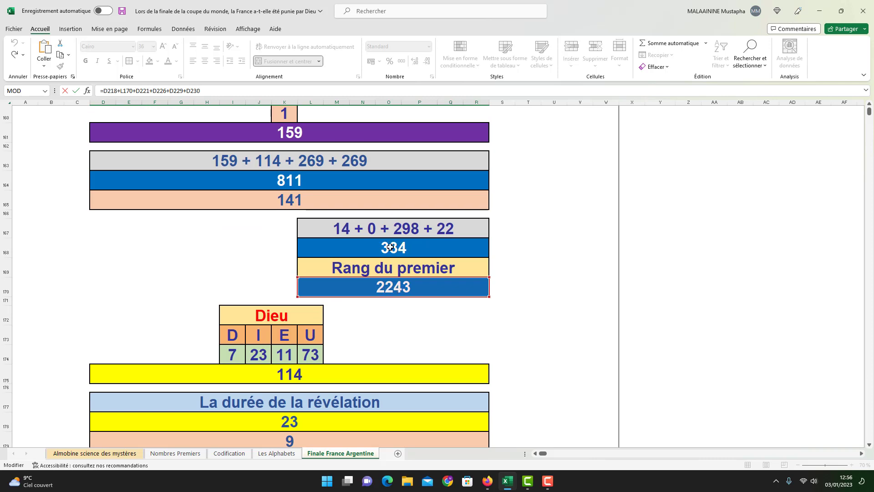
{"action": "scroll", "coordinate": [384, 286], "scroll_direction": "down", "scroll_amount": 15}
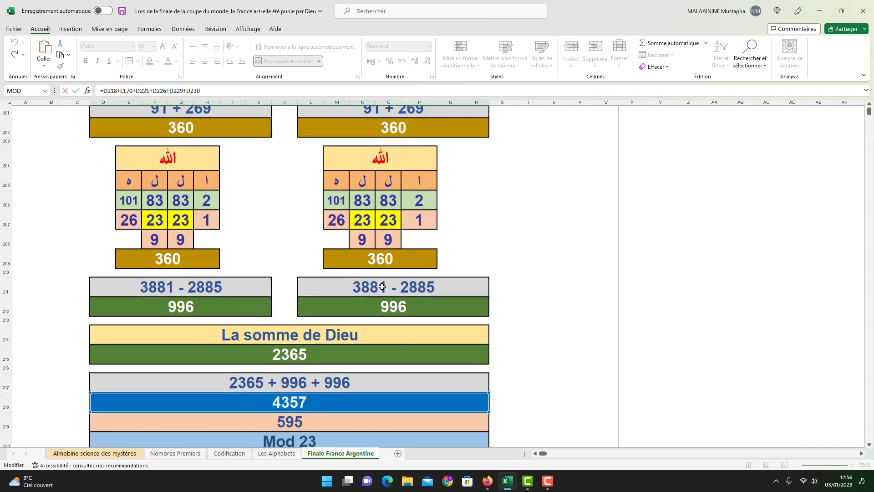
{"action": "scroll", "coordinate": [315, 335], "scroll_direction": "down", "scroll_amount": 1}
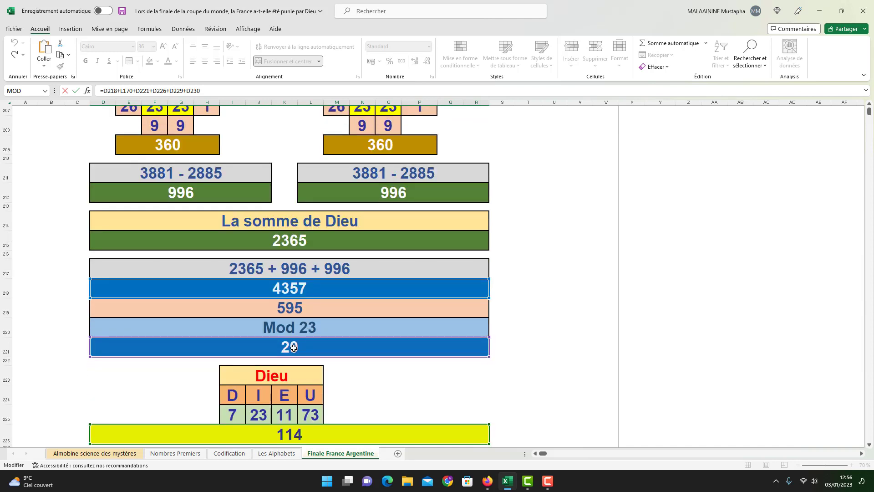
{"action": "scroll", "coordinate": [294, 348], "scroll_direction": "down", "scroll_amount": 3}
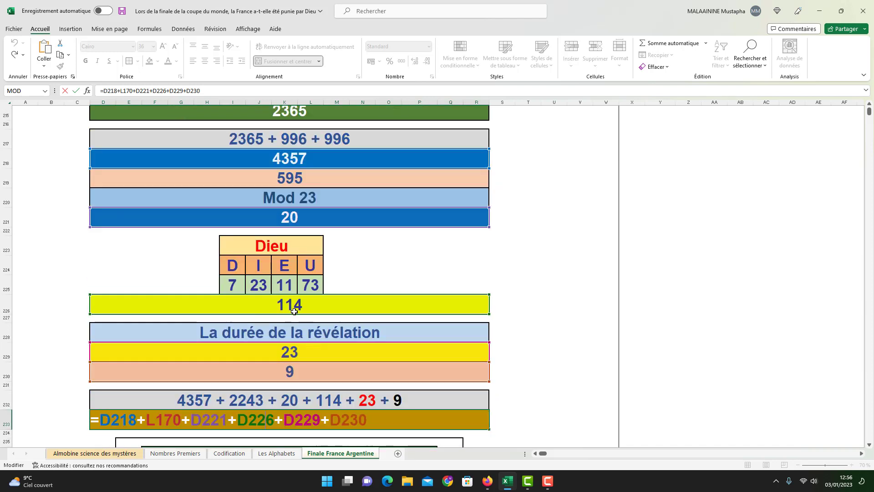
{"action": "scroll", "coordinate": [294, 311], "scroll_direction": "down", "scroll_amount": 1}
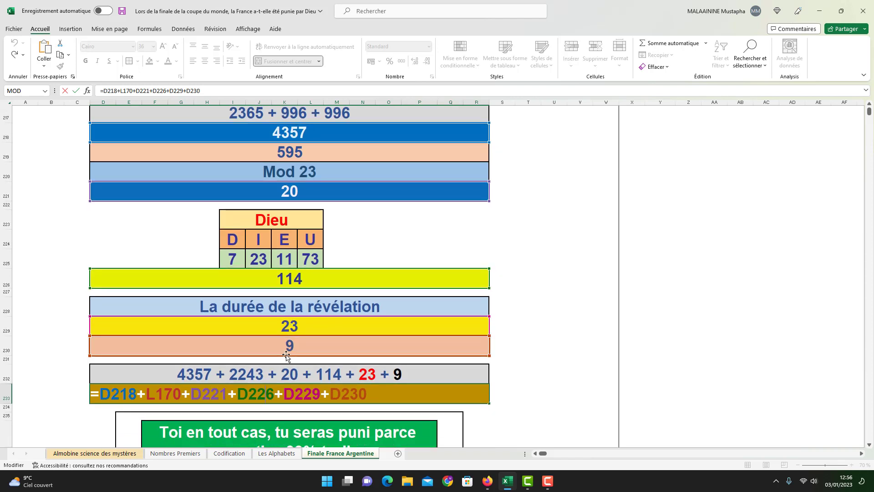
{"action": "key", "text": "Return"}
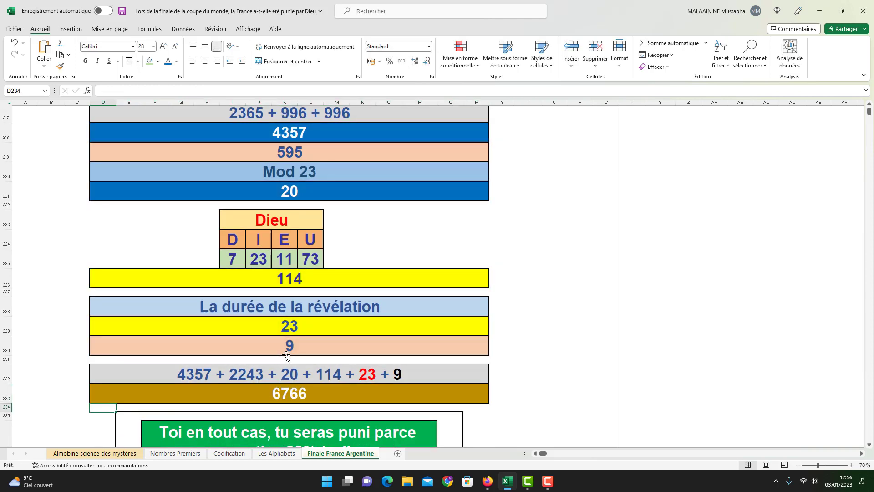
Inspect the formula under 3881 + 2885 in D243, and look back at the 2365 + 996 + 996 result.
{"action": "scroll", "coordinate": [289, 354], "scroll_direction": "down", "scroll_amount": 1}
{"action": "scroll", "coordinate": [289, 317], "scroll_direction": "down", "scroll_amount": 1}
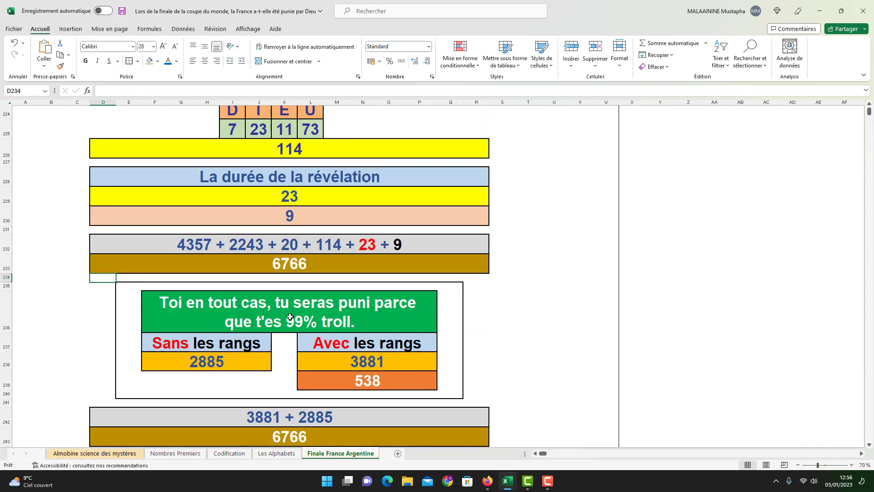
{"action": "scroll", "coordinate": [289, 317], "scroll_direction": "down", "scroll_amount": 1}
{"action": "double_click", "coordinate": [295, 412]}
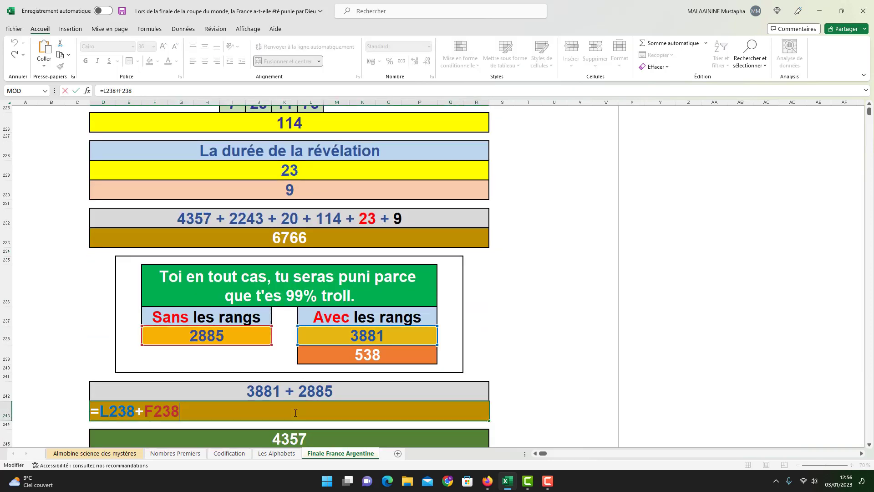
{"action": "key", "text": "Return"}
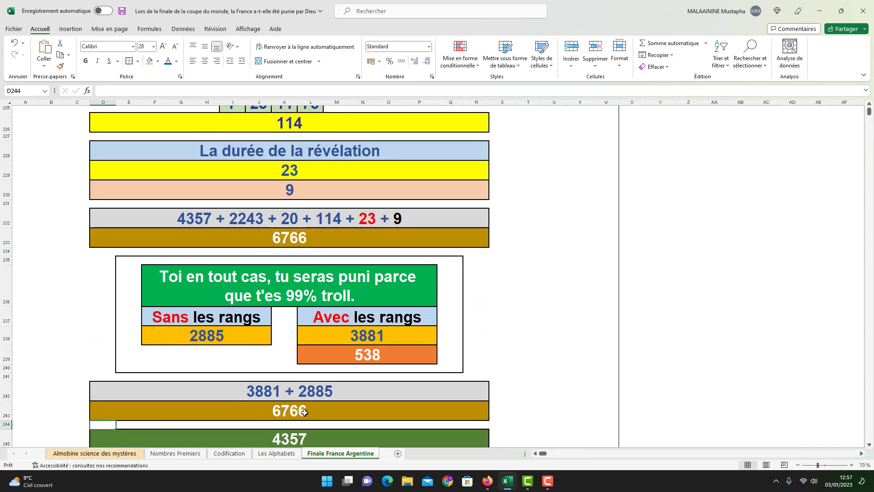
{"action": "scroll", "coordinate": [304, 413], "scroll_direction": "up", "scroll_amount": 5}
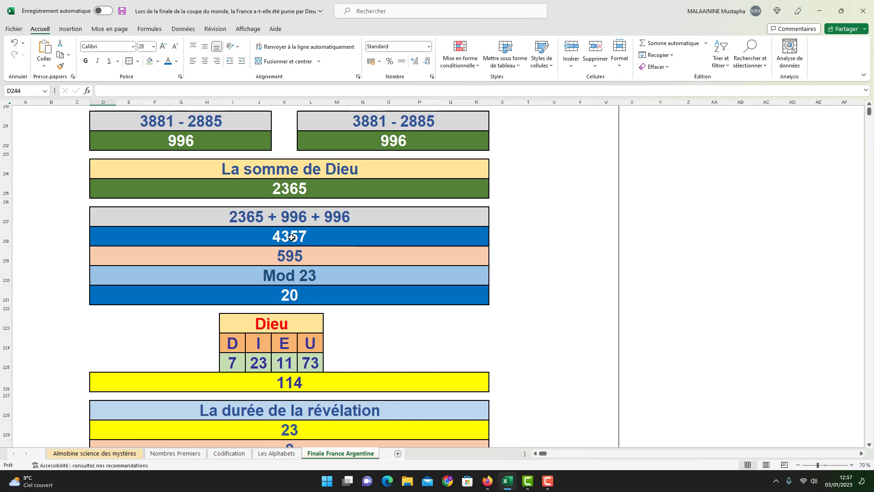
Check the formula under 2365 + 996 + 996 in D218, and inspect the repeated total in D245 with its parts in D246 and D247.
{"action": "left_click", "coordinate": [291, 237]}
{"action": "scroll", "coordinate": [296, 240], "scroll_direction": "down", "scroll_amount": 9}
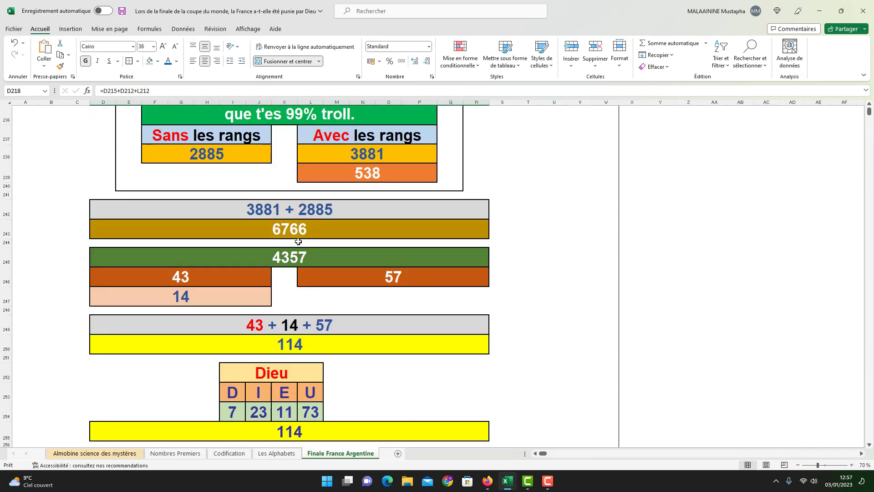
{"action": "scroll", "coordinate": [298, 241], "scroll_direction": "down", "scroll_amount": 2}
{"action": "scroll", "coordinate": [298, 242], "scroll_direction": "up", "scroll_amount": 3}
{"action": "left_click", "coordinate": [293, 283]}
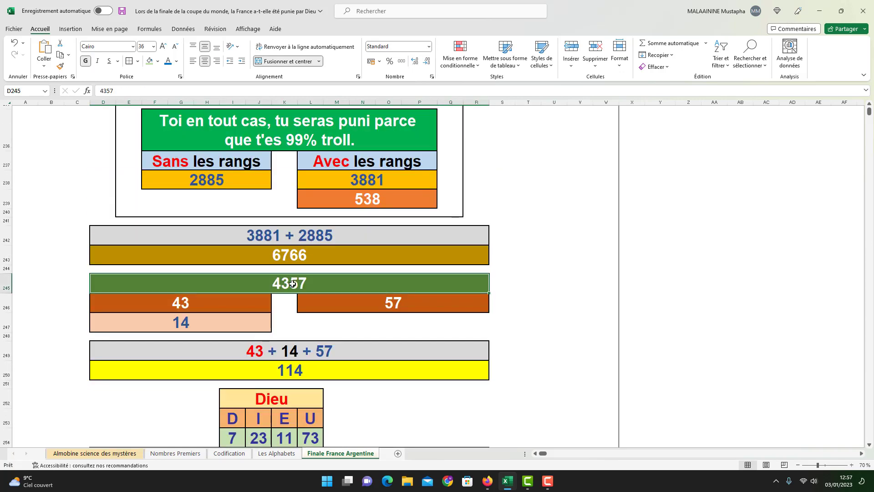
{"action": "left_click", "coordinate": [202, 306]}
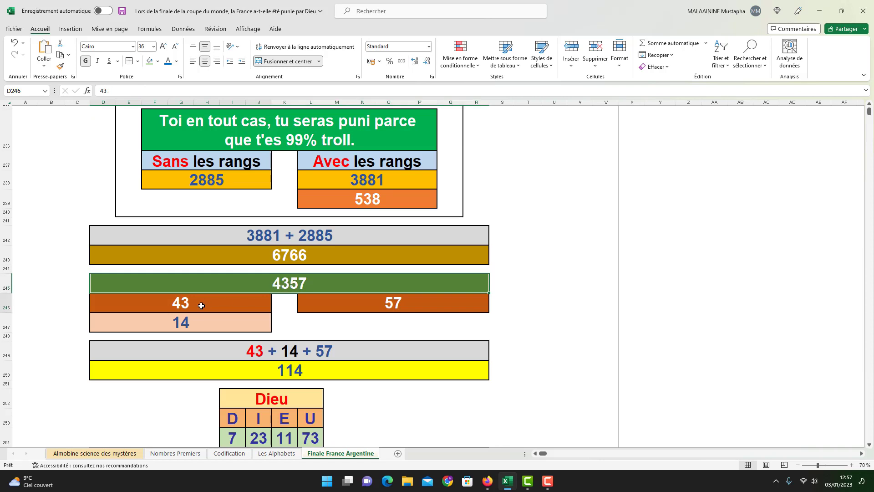
{"action": "left_click", "coordinate": [184, 329]}
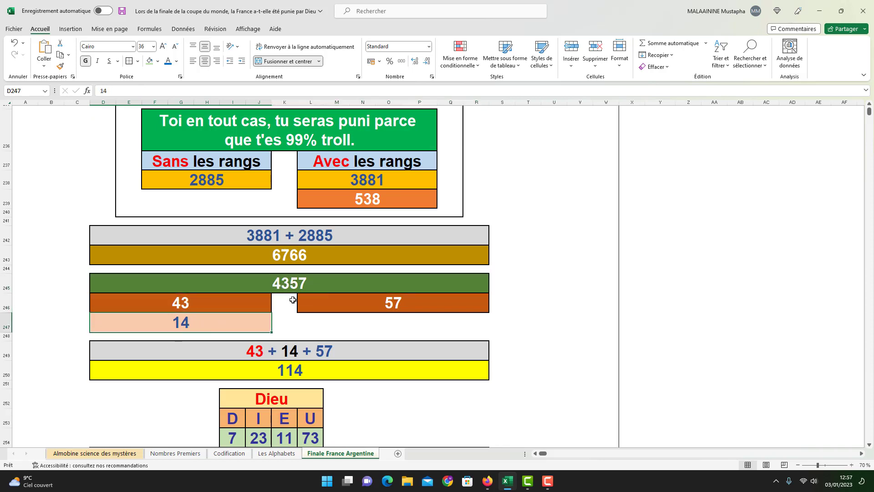
Inspect the formula under 43 + 14 + 57 in D250, and highlight the final Dieu table in rows 252 to 255.
{"action": "double_click", "coordinate": [313, 366]}
{"action": "key", "text": "Return"}
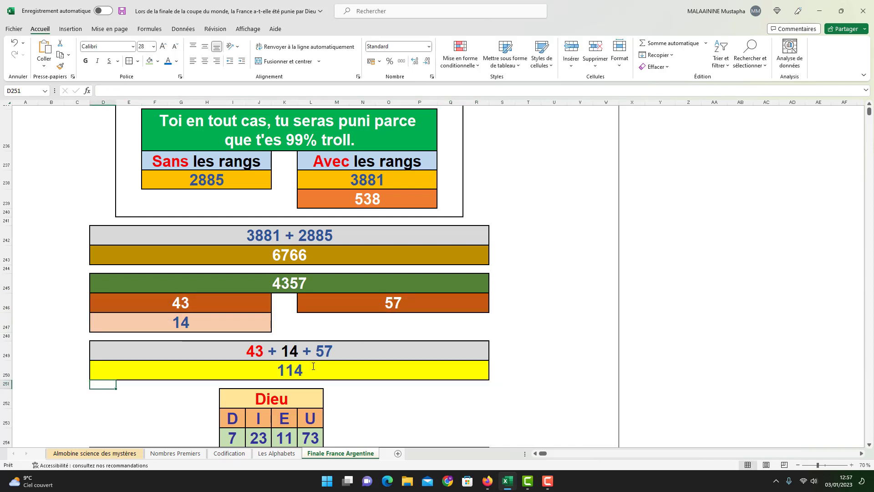
{"action": "scroll", "coordinate": [318, 365], "scroll_direction": "down", "scroll_amount": 2}
{"action": "left_click_drag", "start_coordinate": [96, 264], "coordinate": [483, 314]}
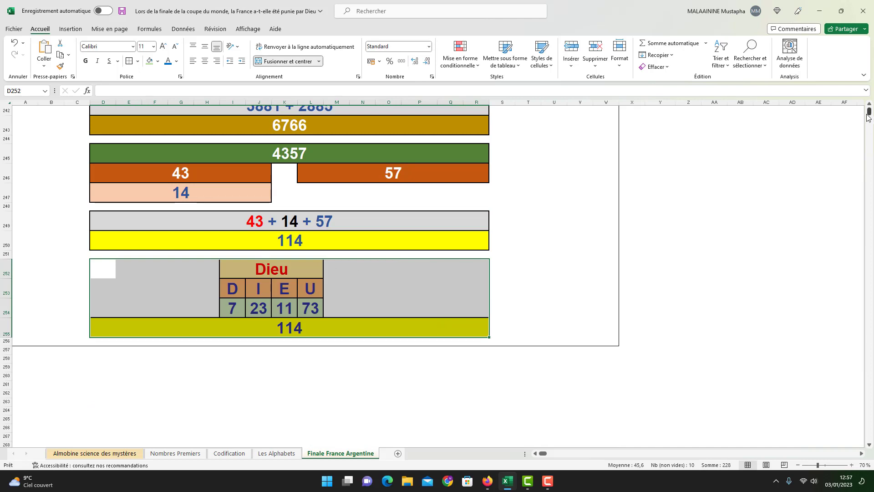
Copy the sheet's header banner in rows 2 to 43 and paste it below the last Dieu table, starting at A258.
{"action": "left_click_drag", "start_coordinate": [869, 112], "coordinate": [869, 106]}
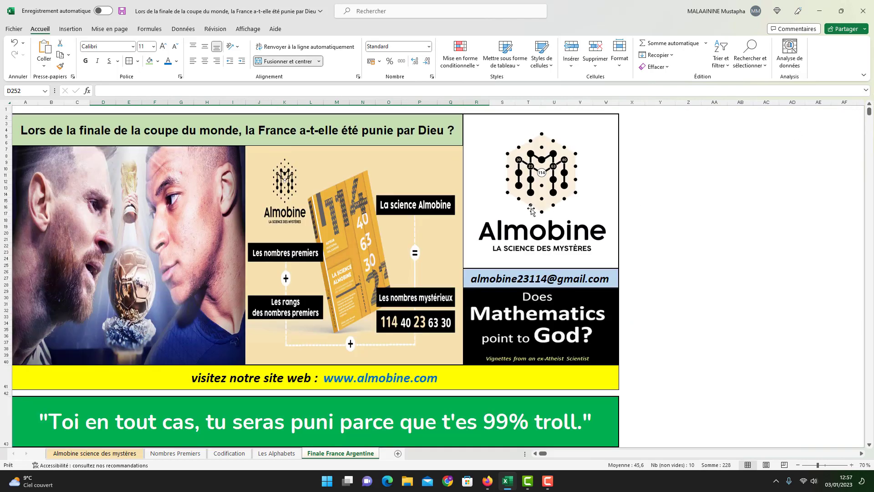
{"action": "left_click_drag", "start_coordinate": [5, 117], "coordinate": [127, 438]}
{"action": "key", "text": "ctrl+c"}
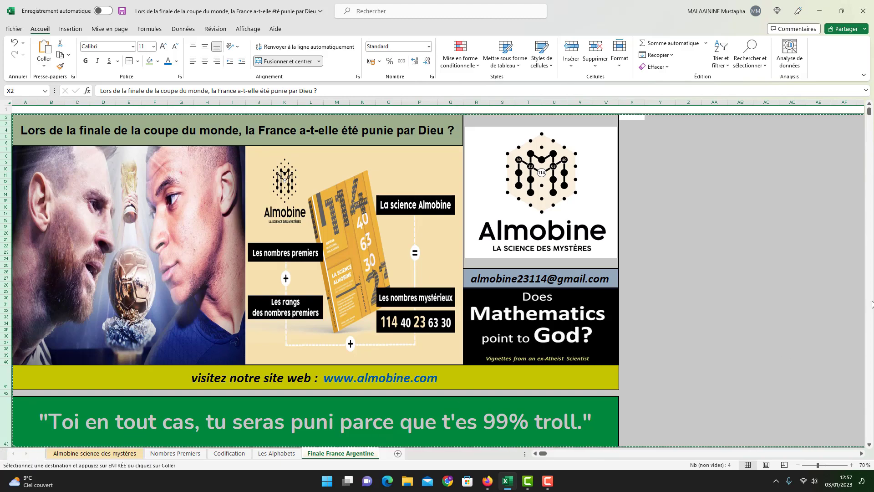
{"action": "left_click", "coordinate": [870, 278]}
{"action": "left_click", "coordinate": [871, 278]}
{"action": "scroll", "coordinate": [871, 278], "scroll_direction": "down", "scroll_amount": 20}
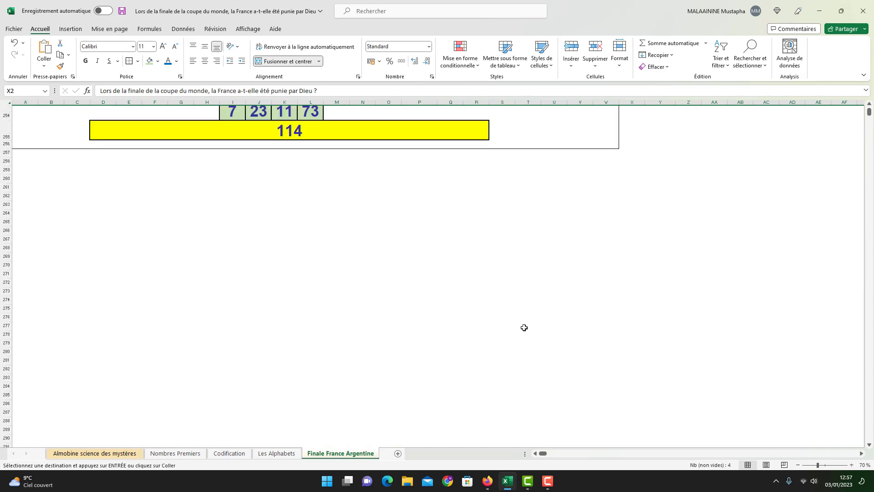
{"action": "scroll", "coordinate": [224, 311], "scroll_direction": "up", "scroll_amount": 2}
{"action": "left_click", "coordinate": [24, 266]}
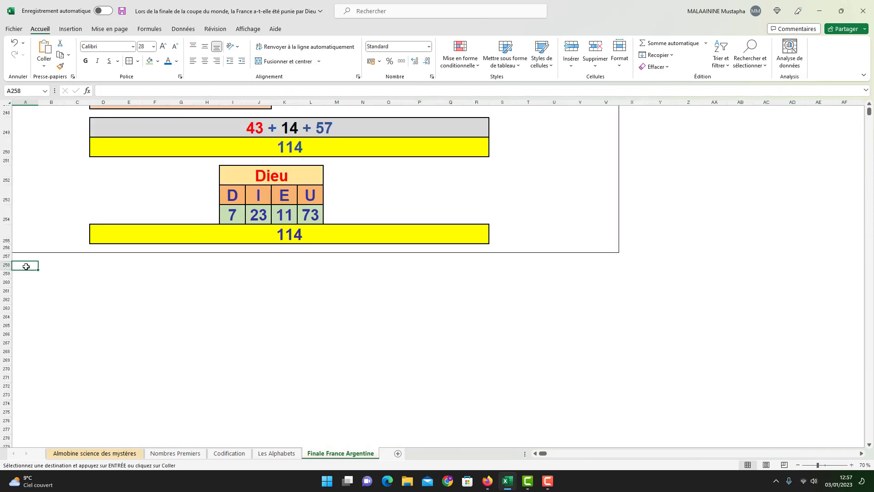
{"action": "key", "text": "ctrl+v"}
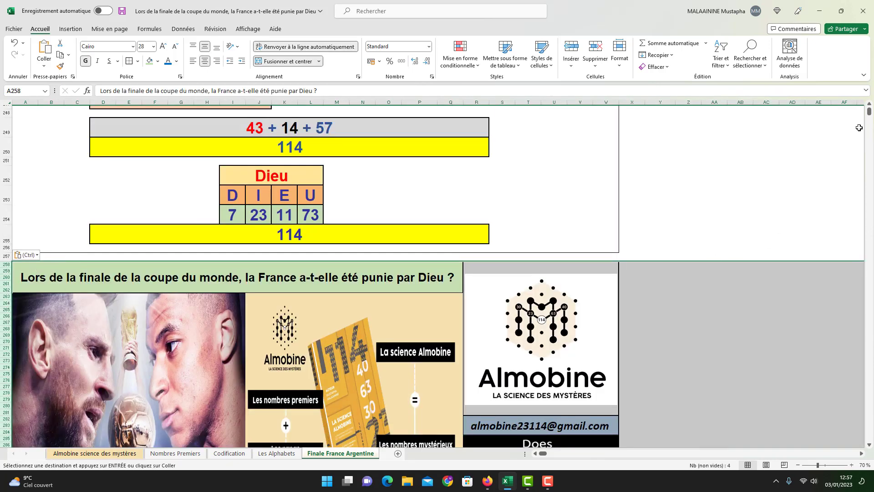
{"action": "left_click_drag", "start_coordinate": [869, 112], "coordinate": [869, 107]}
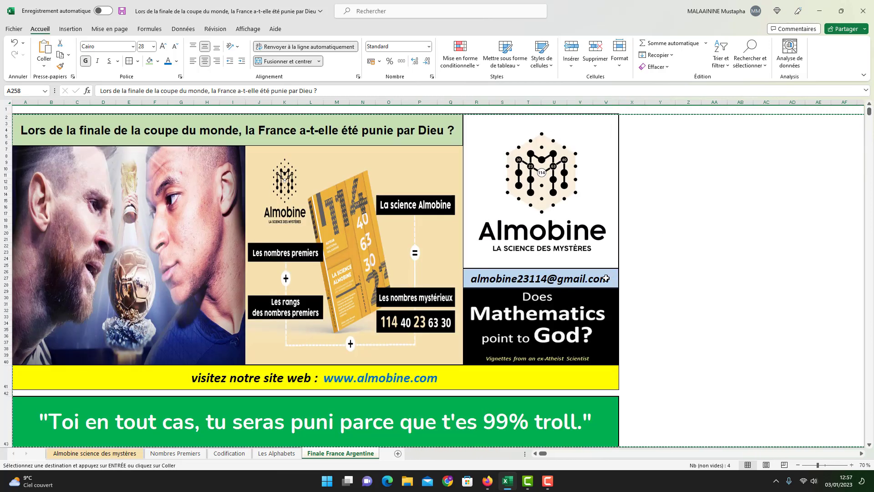
{"action": "left_click", "coordinate": [547, 481]}
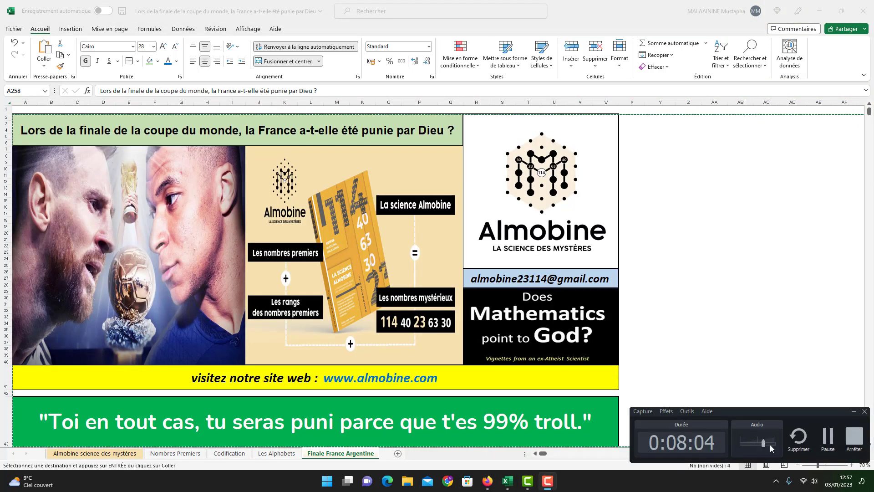